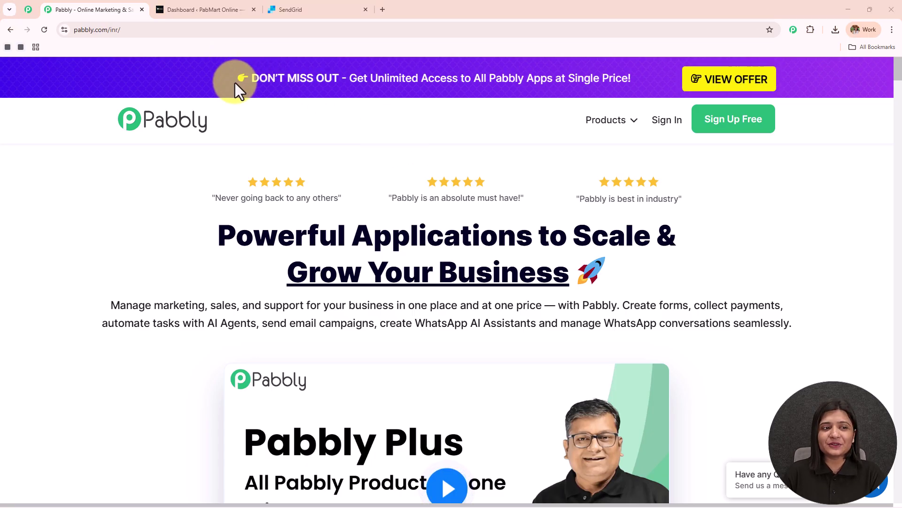
# Step: Open the Pabbly community page in a new tab, then go back to the Pabbly homepage
pyautogui.click(137, 30)
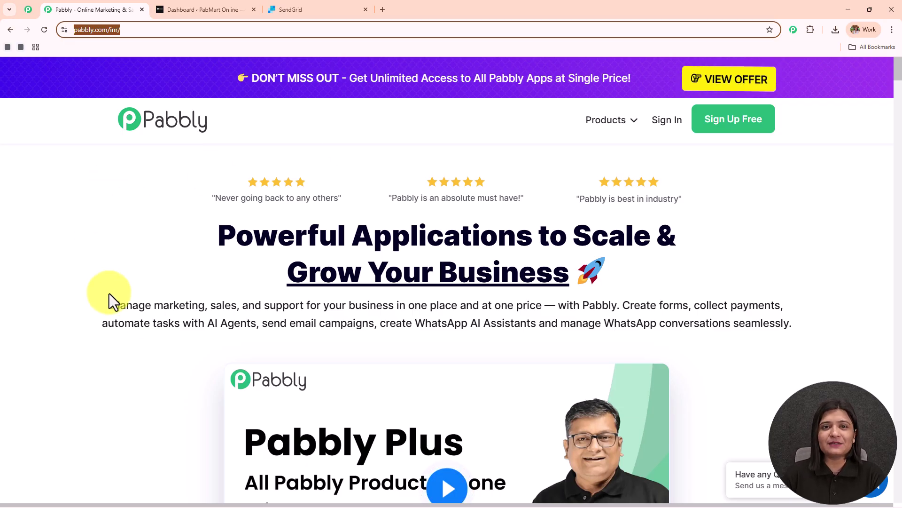
pyautogui.click(28, 10)
pyautogui.middleClick(112, 177)
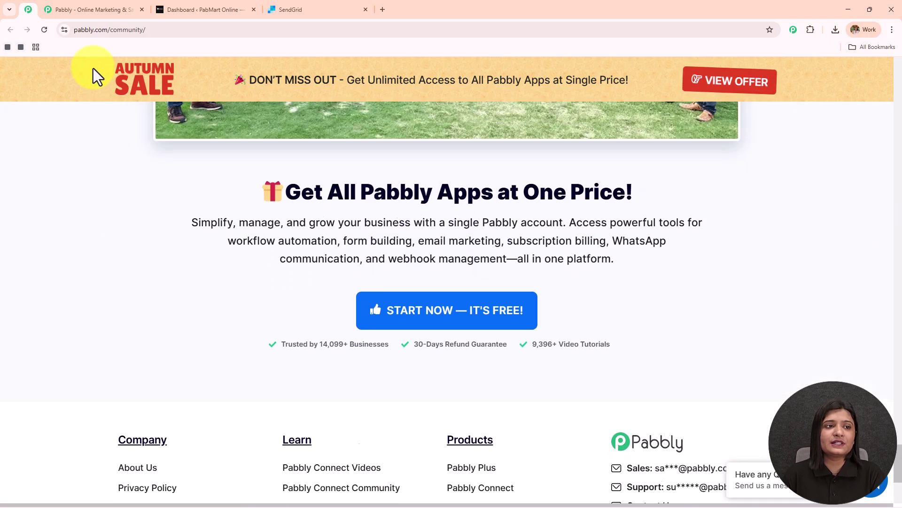
pyautogui.click(100, 15)
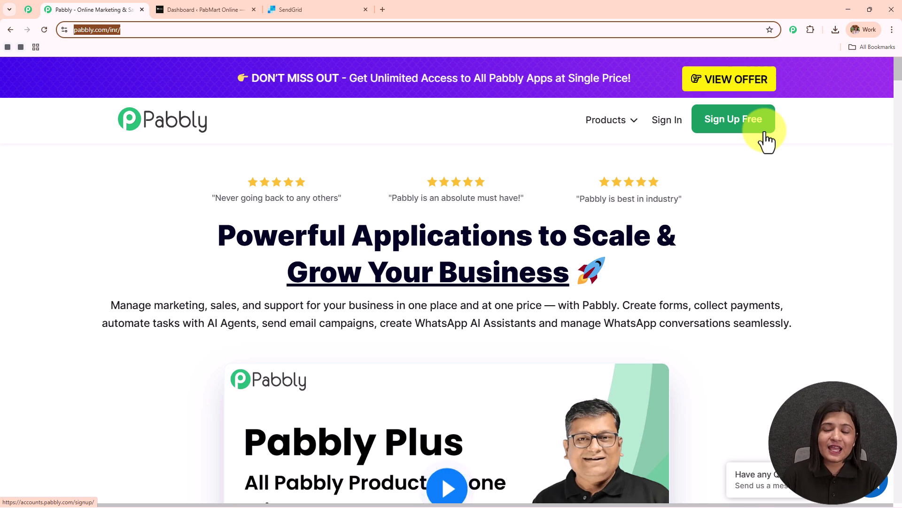
# Step: Sign in and launch Pabbly Connect from the All Pabbly Apps list
pyautogui.click(660, 136)
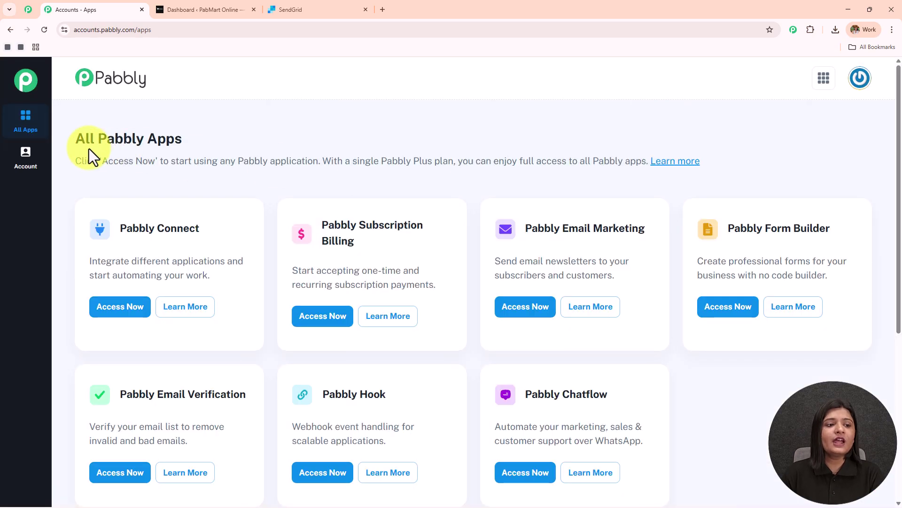
pyautogui.moveTo(79, 139); pyautogui.dragTo(343, 129)
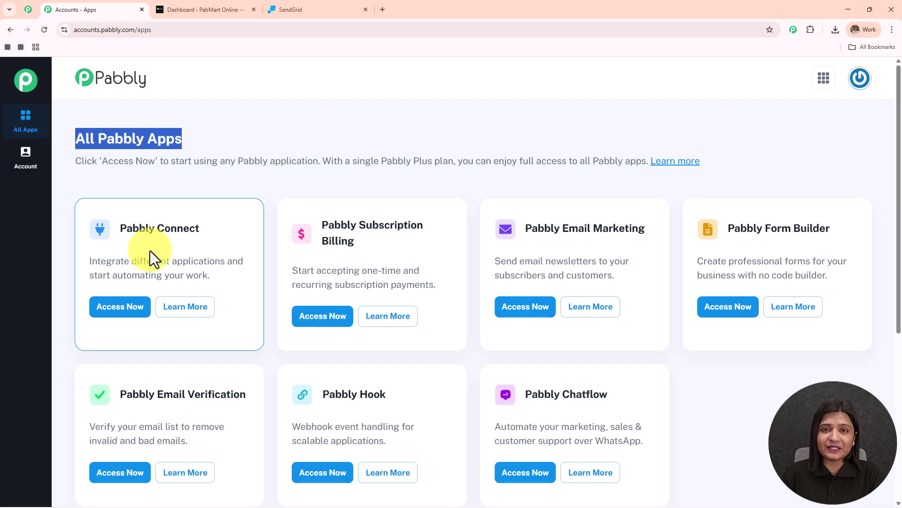
pyautogui.moveTo(121, 228); pyautogui.dragTo(261, 210)
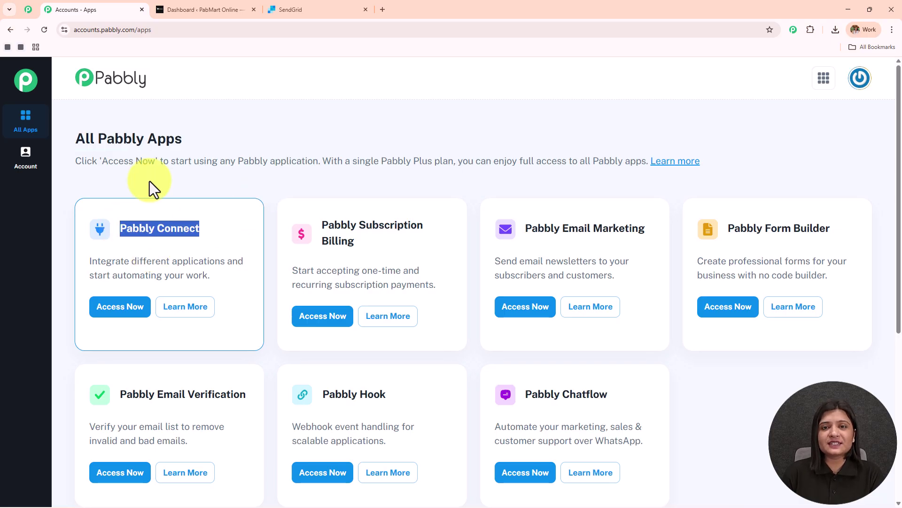
pyautogui.click(118, 314)
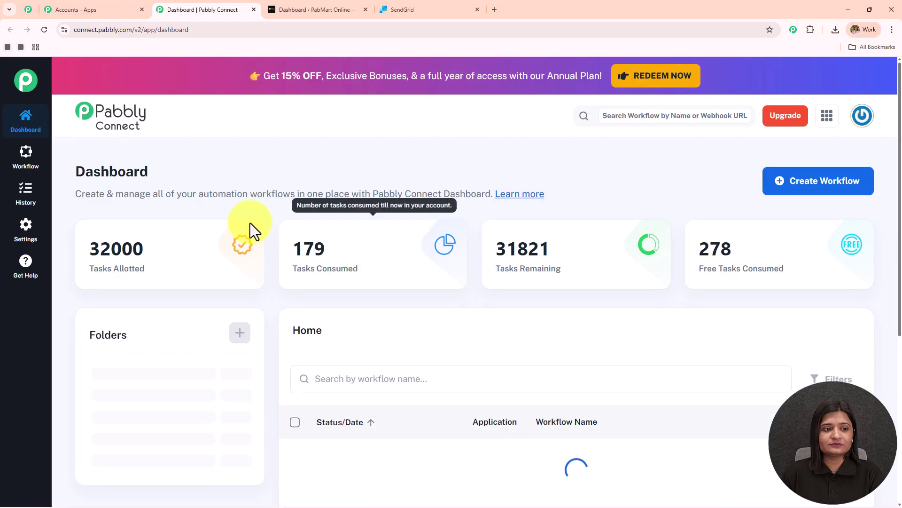
# Step: Review the Connect dashboard, then open and cancel the Create Folder form
pyautogui.moveTo(76, 175); pyautogui.dragTo(262, 172)
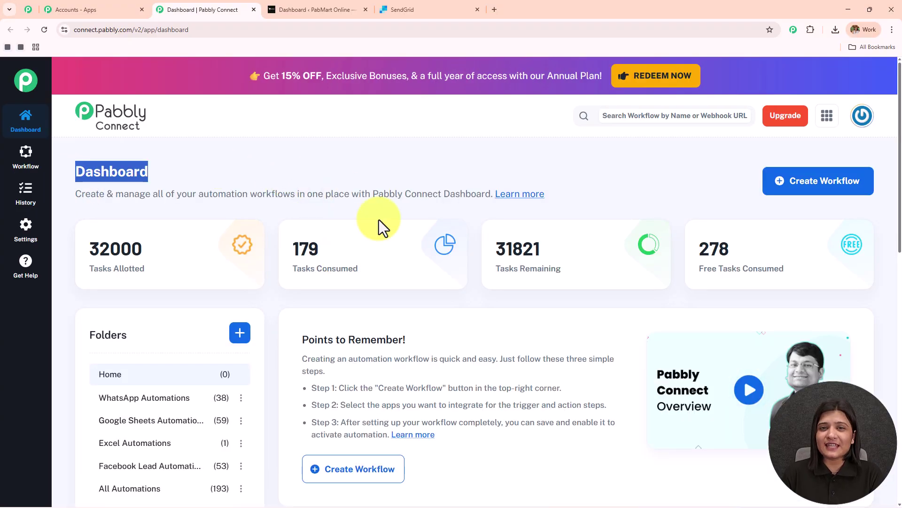
pyautogui.scroll(-5, 386, 240)
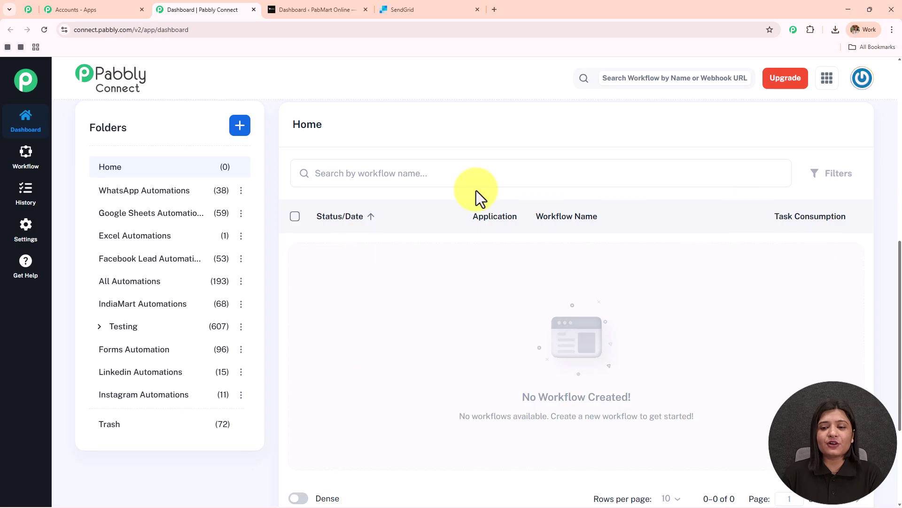
pyautogui.scroll(5, 171, 401)
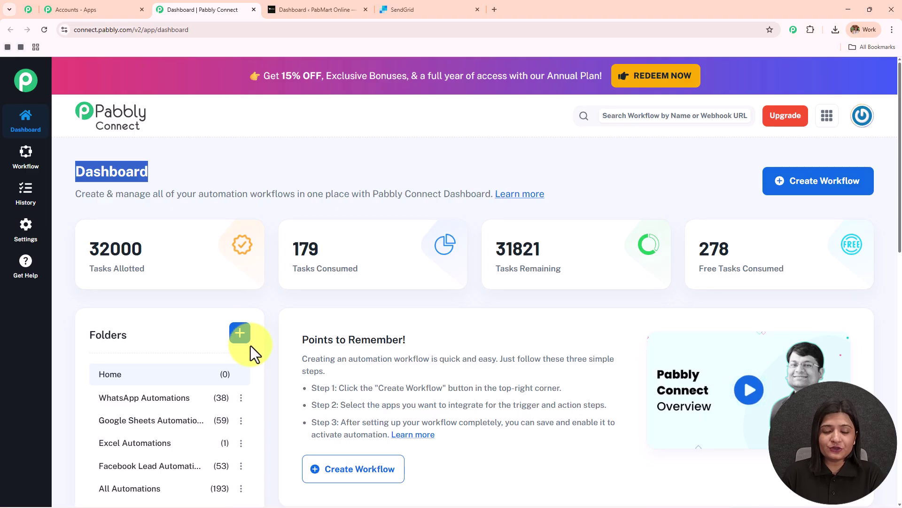
pyautogui.click(241, 337)
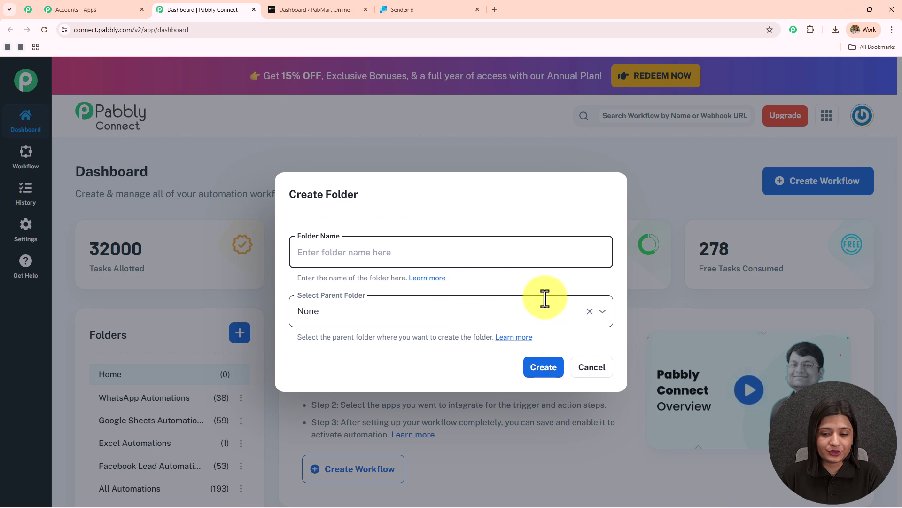
pyautogui.click(596, 371)
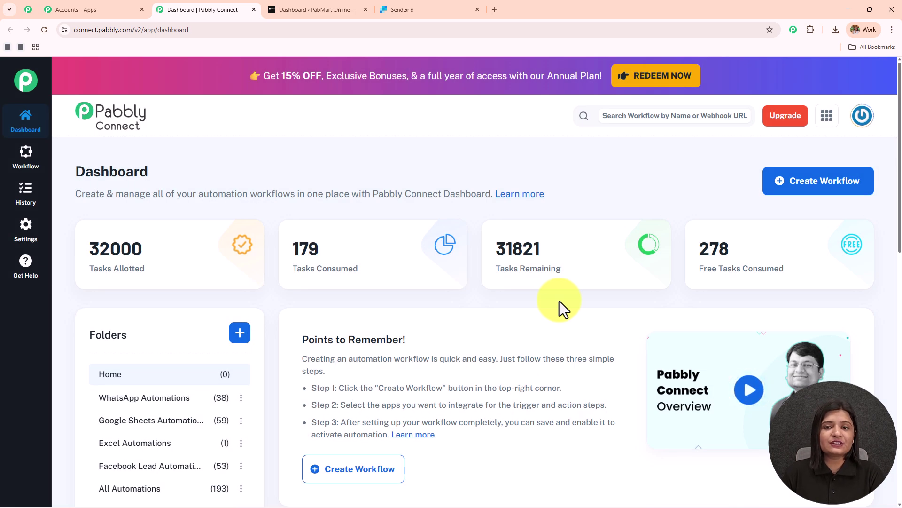
# Step: Start a New (Beta) workflow named 'Send Cart Abandonment Emails Automatically for WooCommerce Using SendGrid'
pyautogui.click(826, 188)
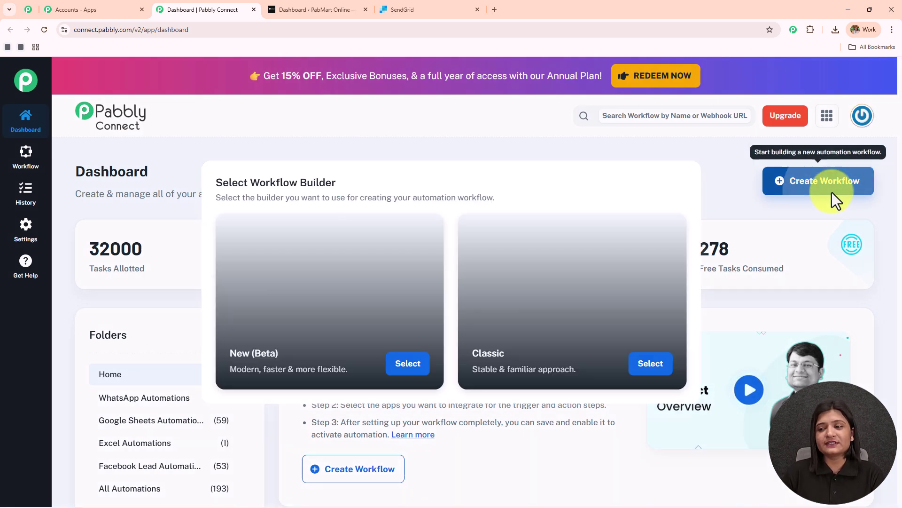
pyautogui.moveTo(249, 183); pyautogui.dragTo(478, 176)
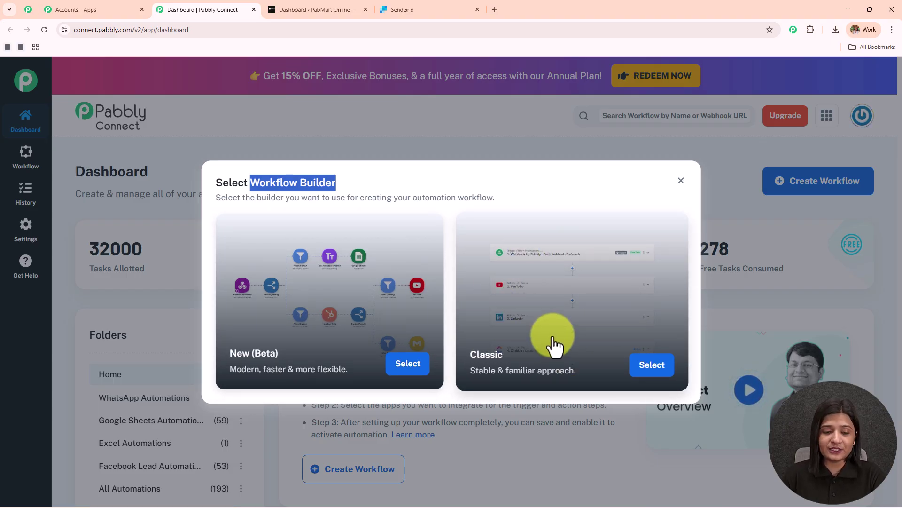
pyautogui.click(413, 363)
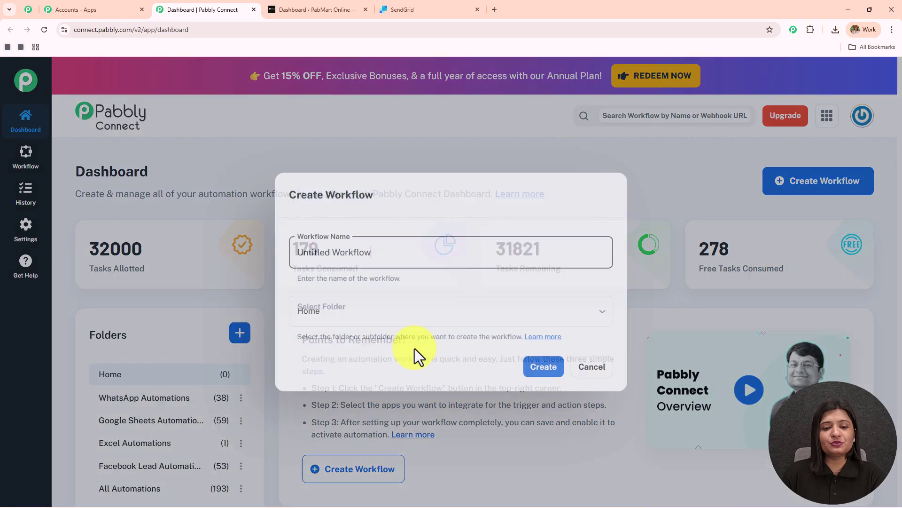
pyautogui.moveTo(393, 254); pyautogui.dragTo(145, 266)
pyautogui.write('Send Cart Abandonment Emails Automatically for WooCommerce Using SendGrid')
pyautogui.moveTo(433, 261); pyautogui.dragTo(611, 263)
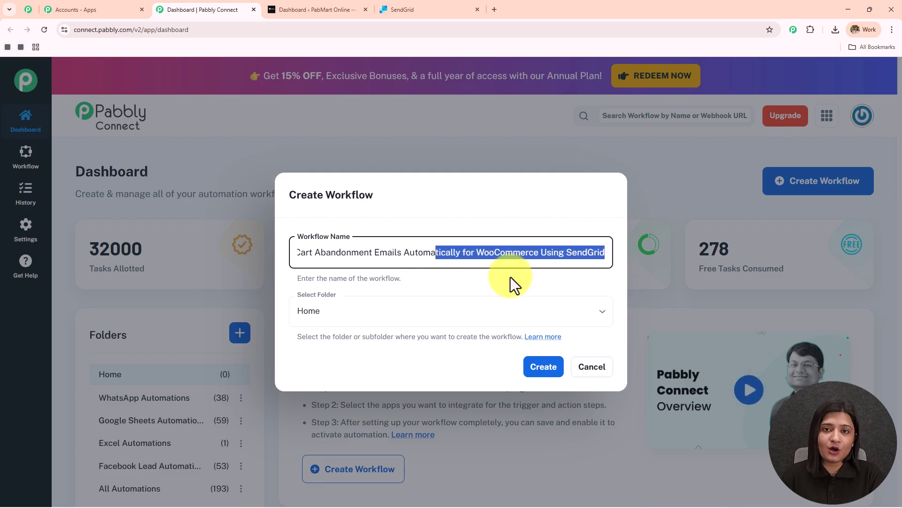
# Step: Place the workflow in the All Automations folder and create it
pyautogui.click(363, 312)
pyautogui.scroll(-10, 388, 202)
pyautogui.scroll(10, 383, 234)
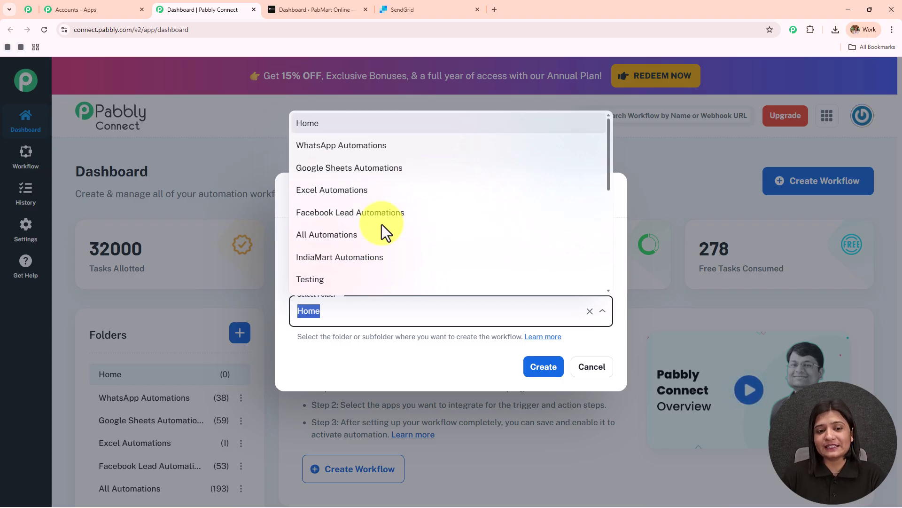
pyautogui.click(383, 239)
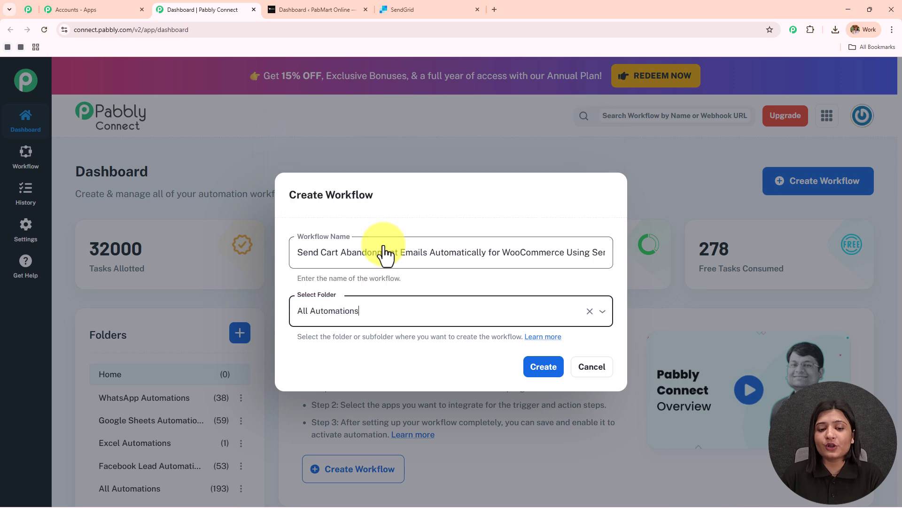
pyautogui.click(541, 369)
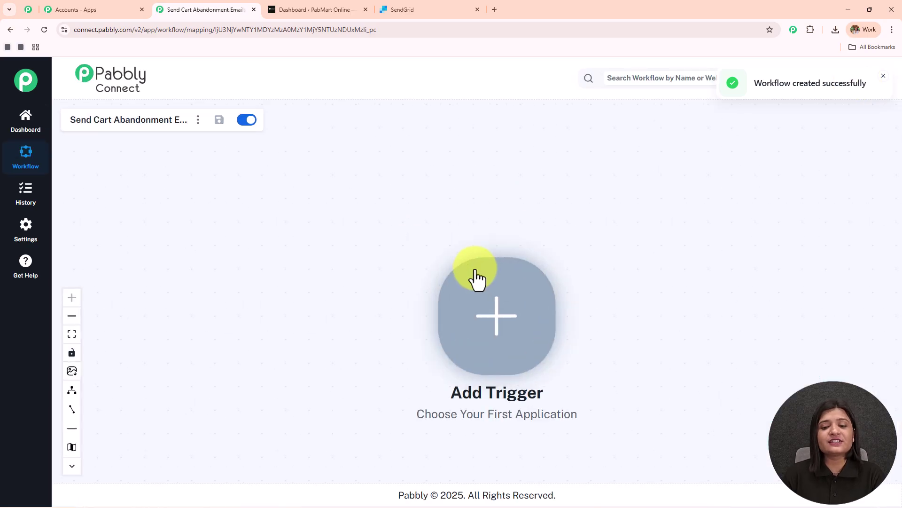
pyautogui.moveTo(428, 266); pyautogui.dragTo(191, 222)
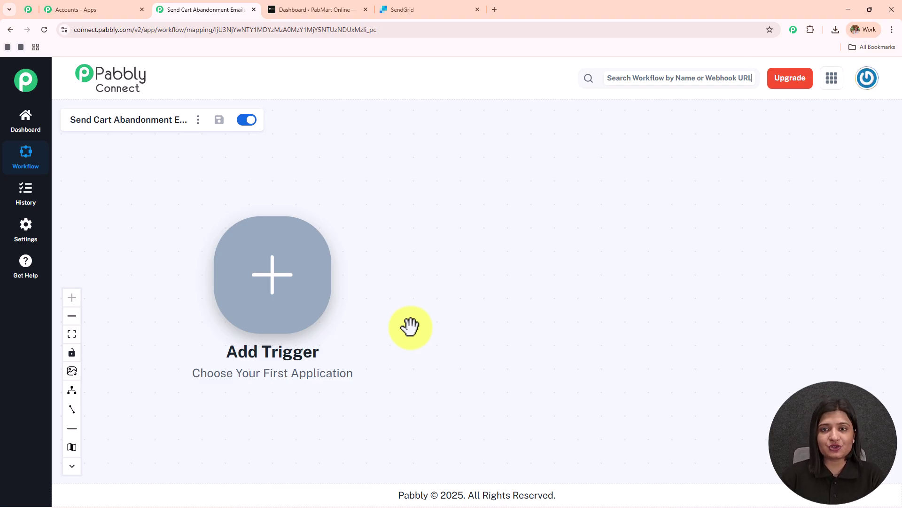
pyautogui.click(294, 10)
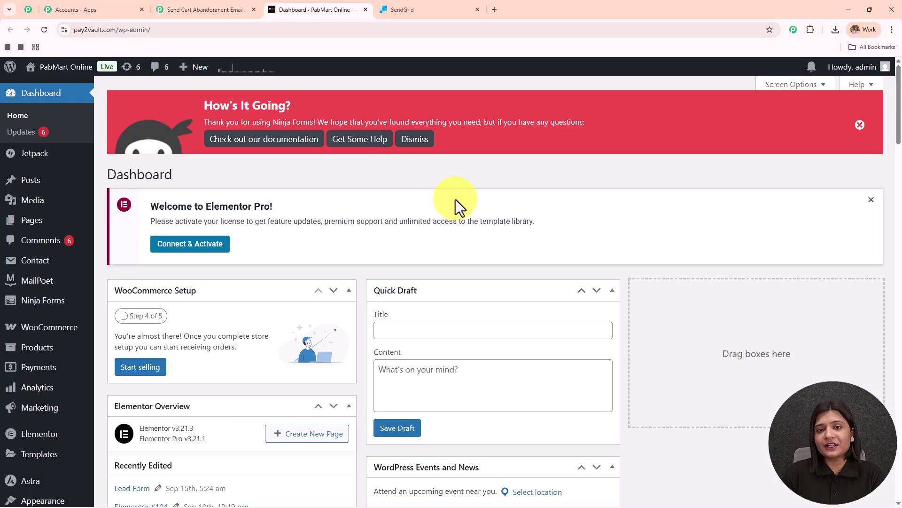
pyautogui.click(387, 5)
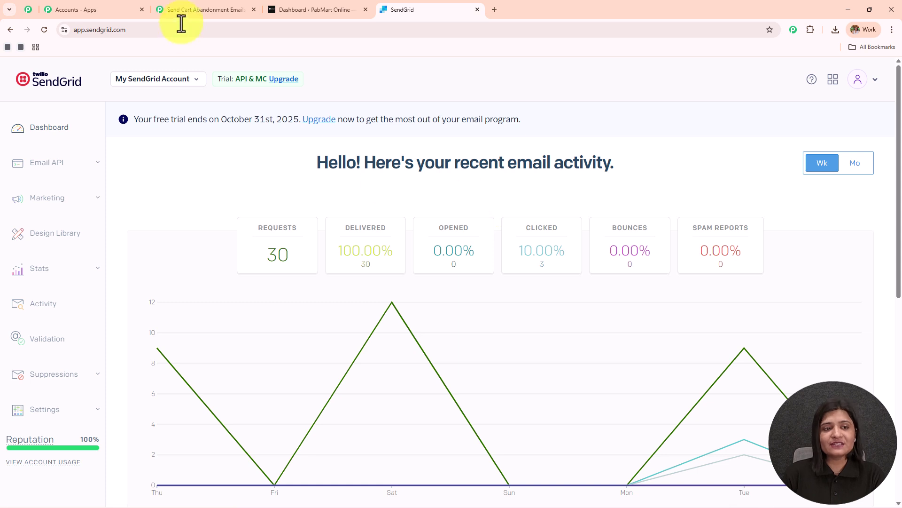
pyautogui.click(192, 9)
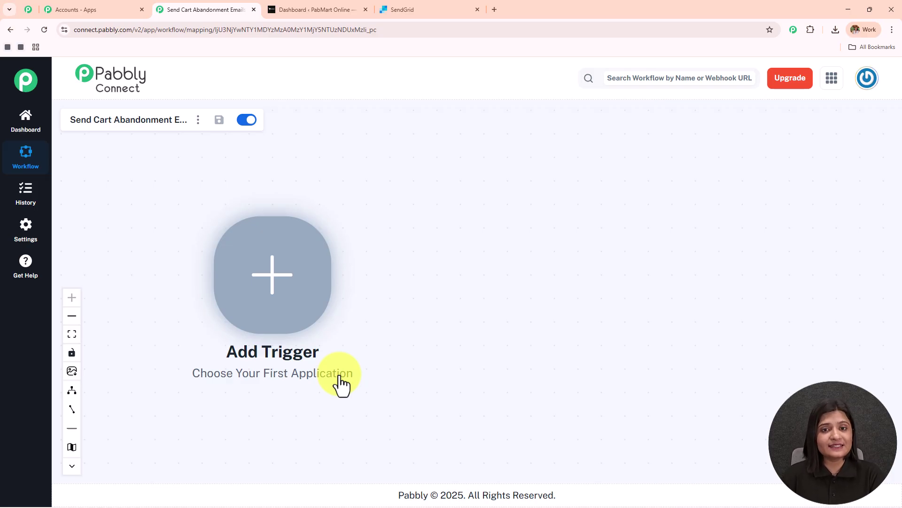
# Step: Glance at the SendGrid tab, then set WooCommerce as the workflow's trigger app
pyautogui.click(419, 17)
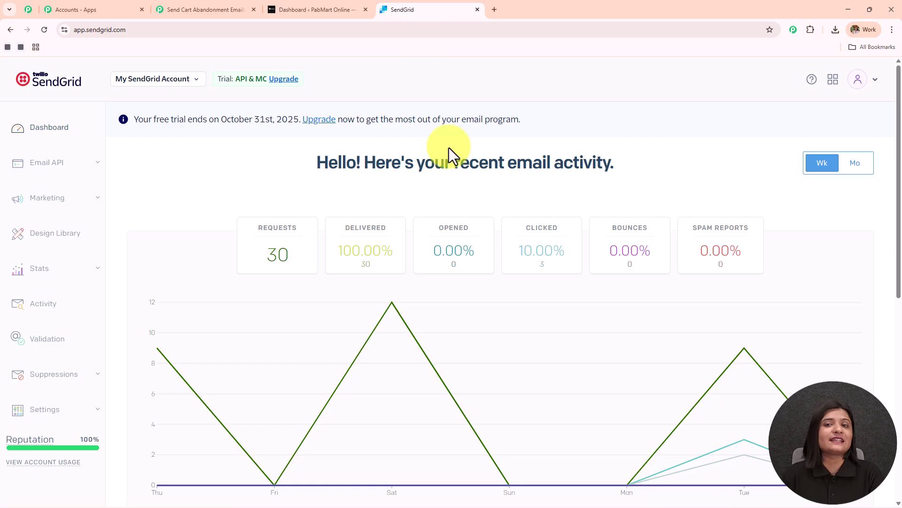
pyautogui.click(162, 9)
pyautogui.click(281, 292)
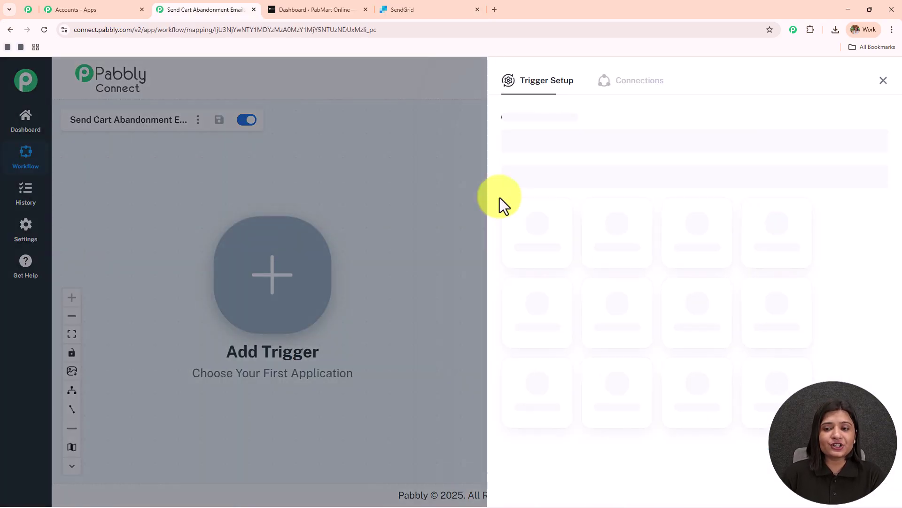
pyautogui.click(559, 136)
pyautogui.write('Woo')
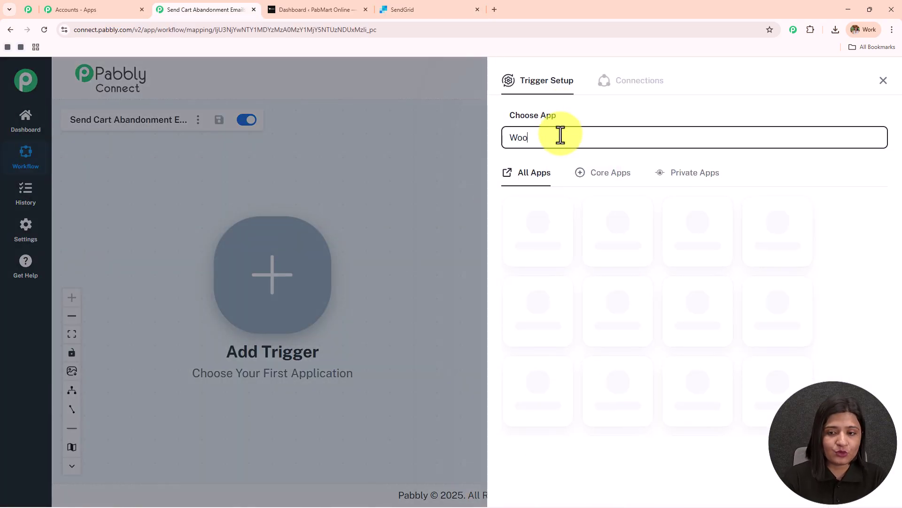
pyautogui.click(705, 218)
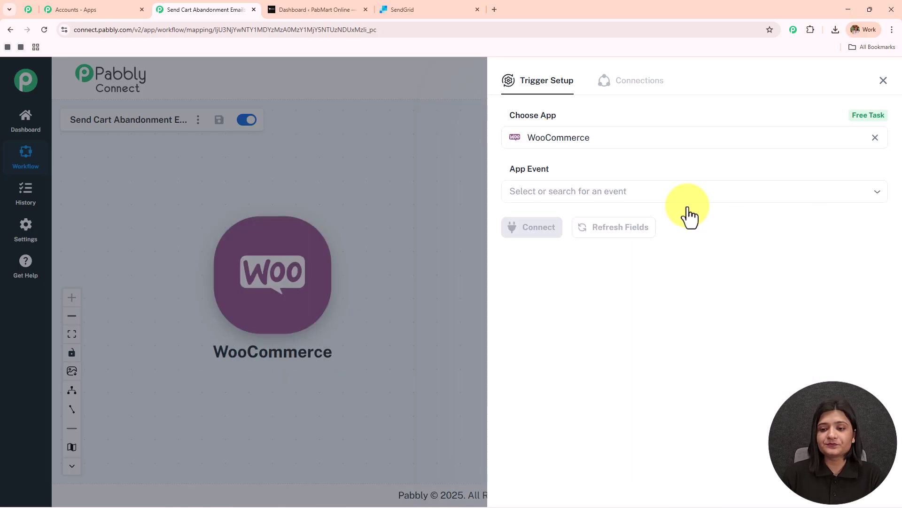
# Step: Choose the New Cart Abandonment trigger event and connect it
pyautogui.click(615, 190)
pyautogui.write('cart')
pyautogui.click(616, 257)
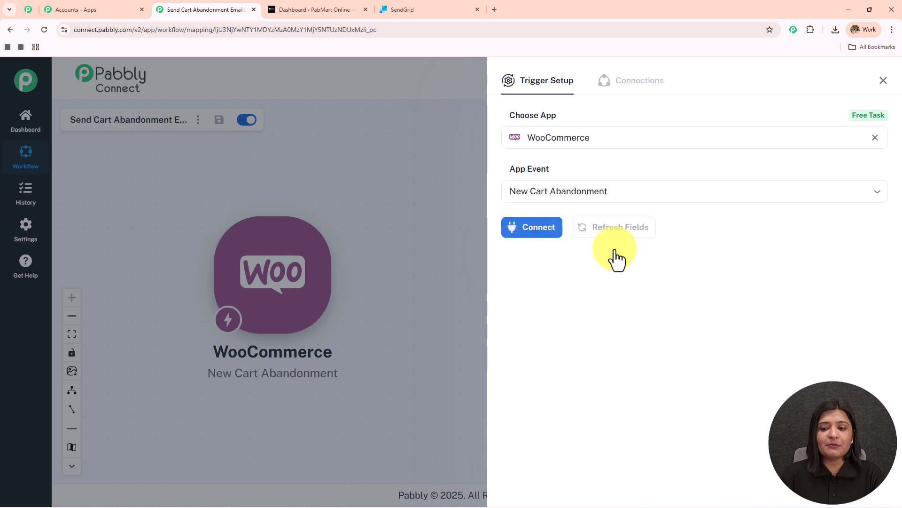
pyautogui.click(537, 238)
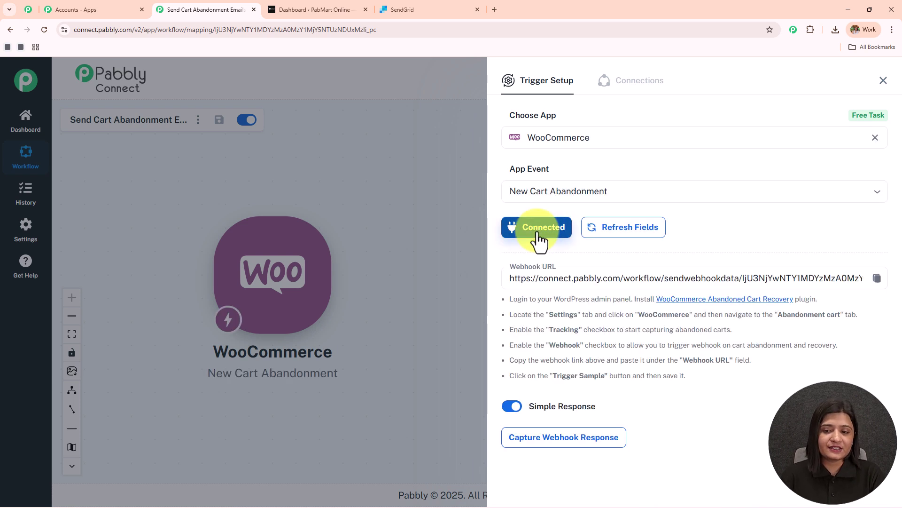
# Step: Review the generated webhook URL and the six setup instruction lines
pyautogui.scroll(-1, 739, 183)
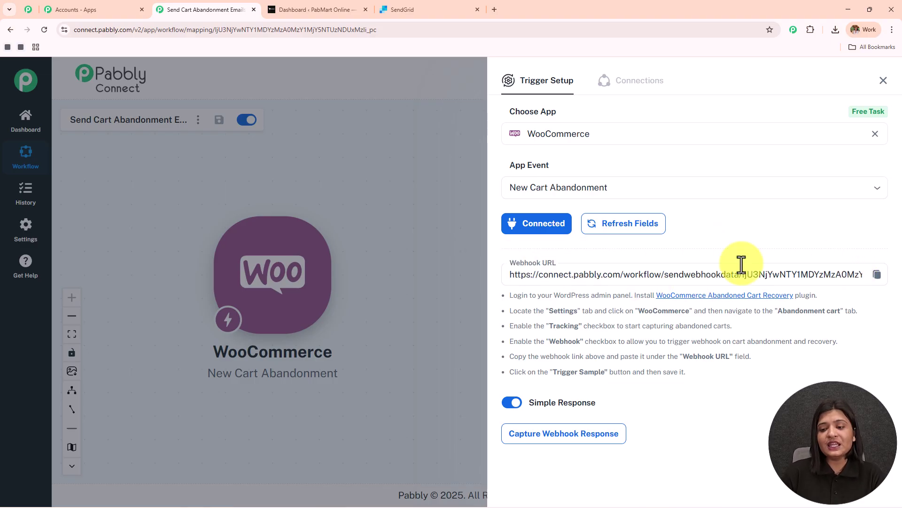
pyautogui.click(811, 273)
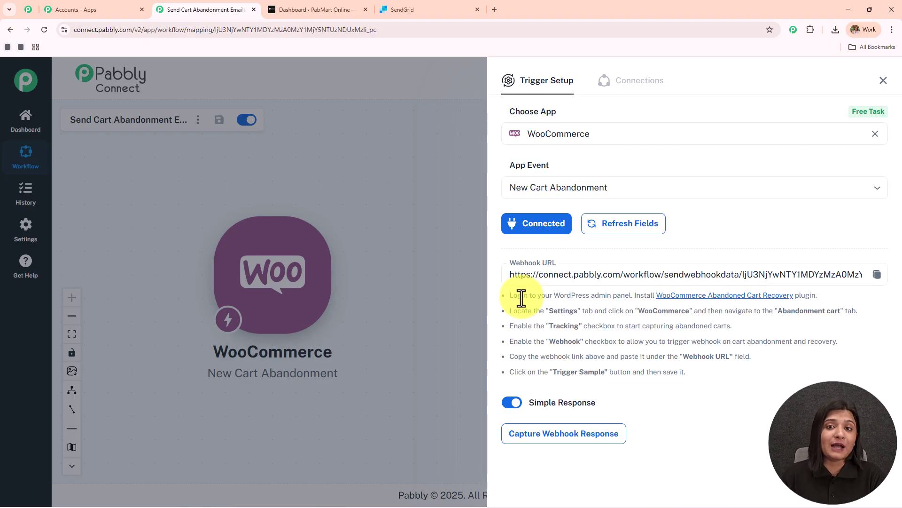
pyautogui.moveTo(507, 295); pyautogui.dragTo(855, 381)
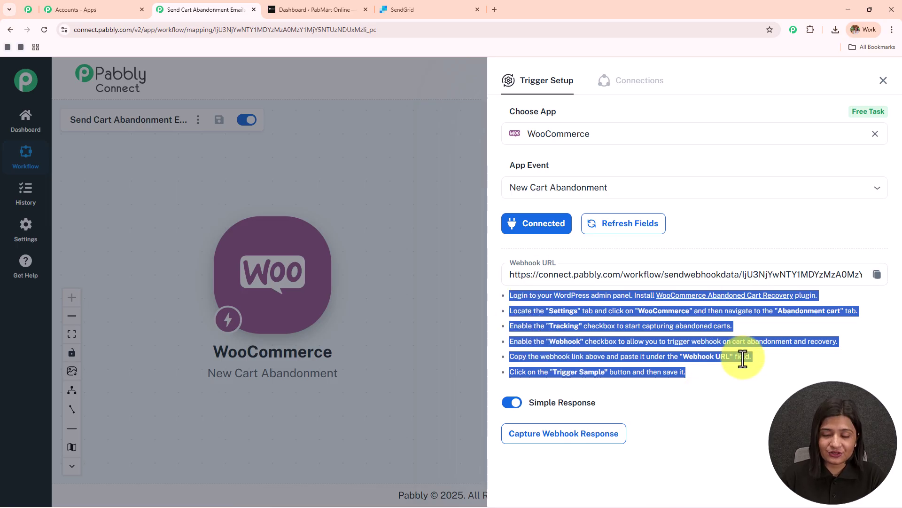
pyautogui.click(506, 294)
pyautogui.moveTo(509, 296); pyautogui.dragTo(795, 298)
pyautogui.click(769, 392)
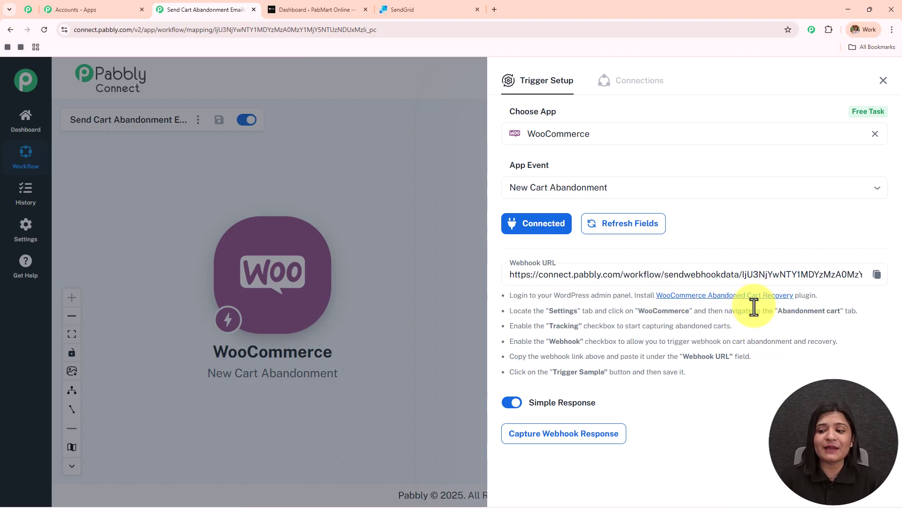
# Step: View the Cart Abandonment Recovery plugin page, then go to Plugins in the PabMart admin
pyautogui.click(737, 297)
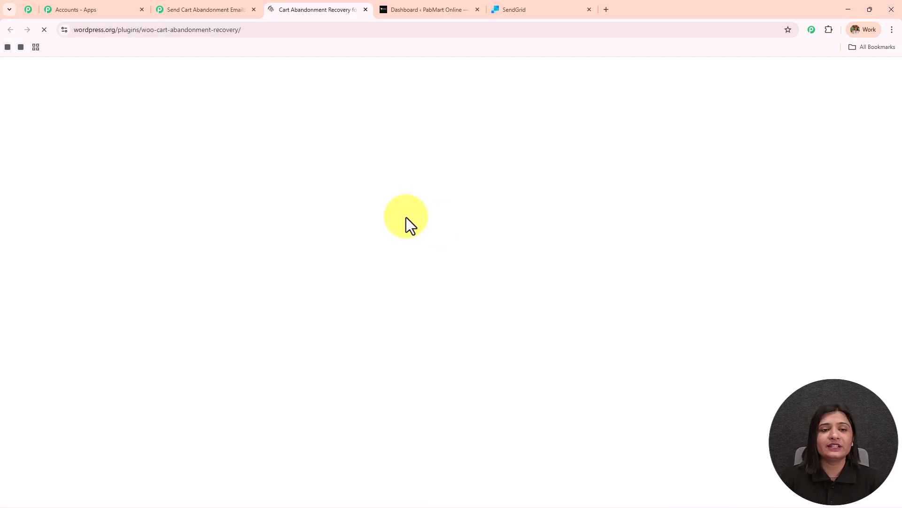
pyautogui.scroll(-8, 403, 300)
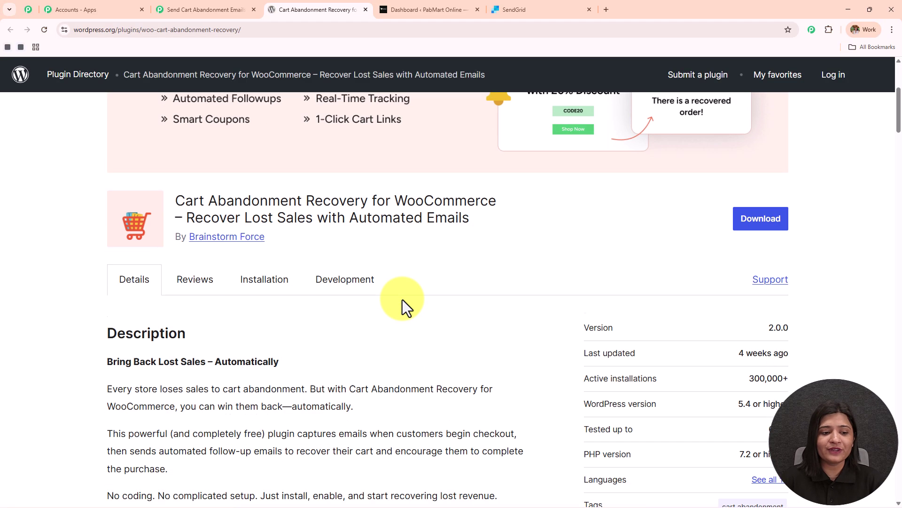
pyautogui.scroll(3, 536, 201)
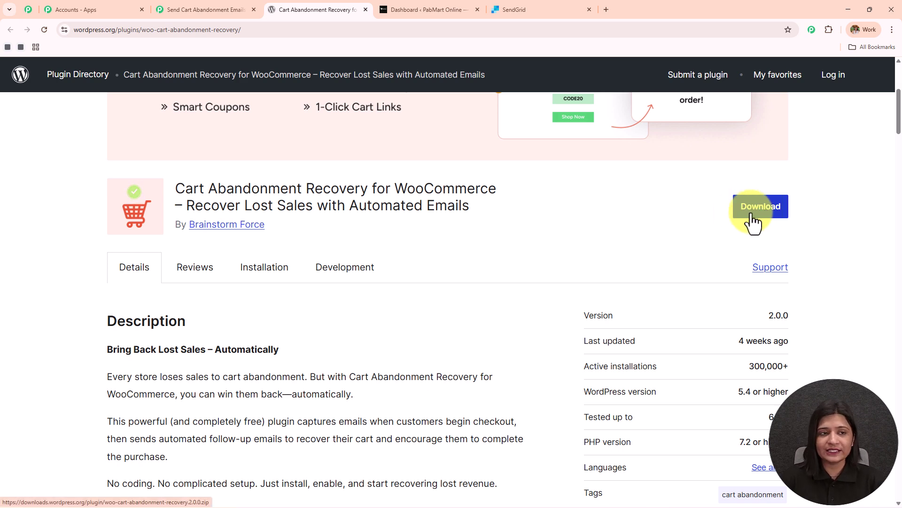
pyautogui.click(410, 12)
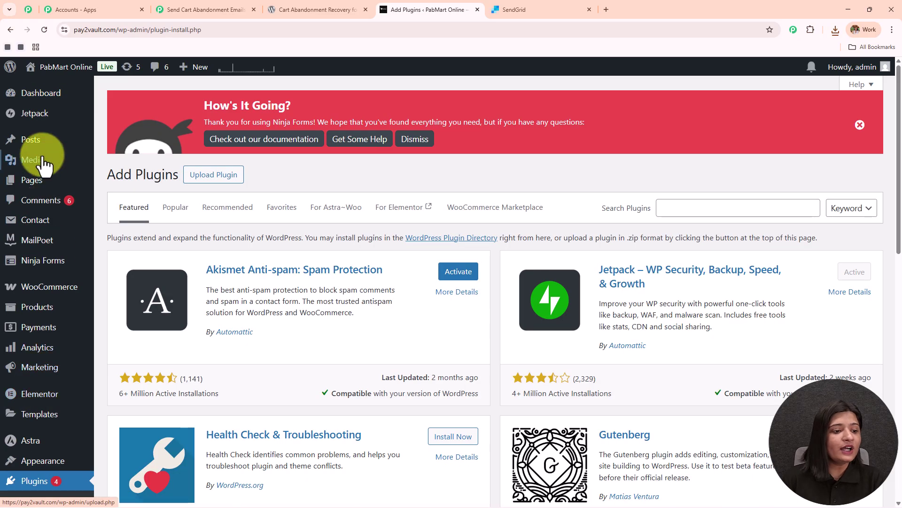
pyautogui.scroll(-5, 40, 188)
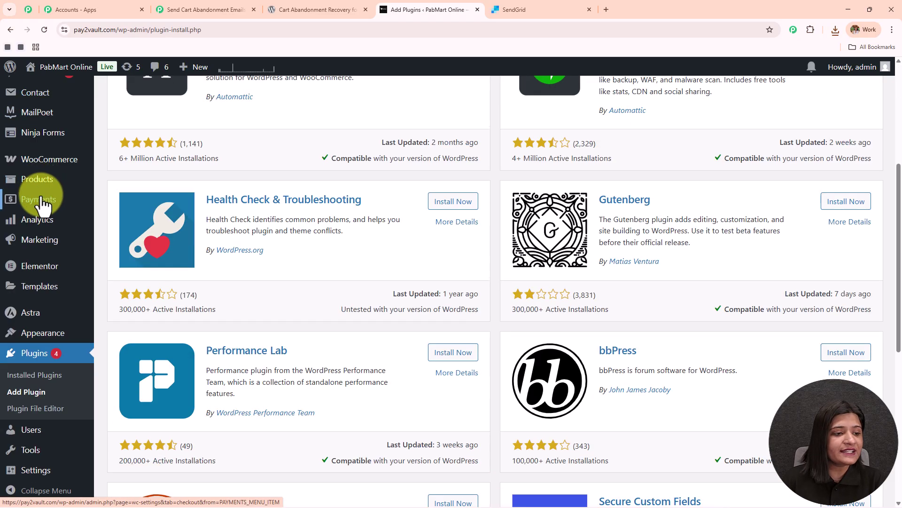
pyautogui.scroll(-2, 40, 212)
pyautogui.click(28, 360)
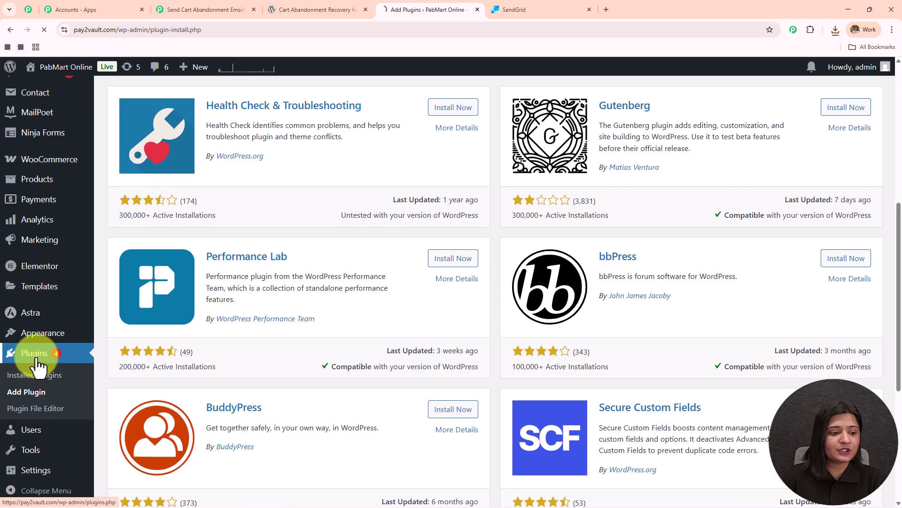
pyautogui.scroll(-3, 26, 406)
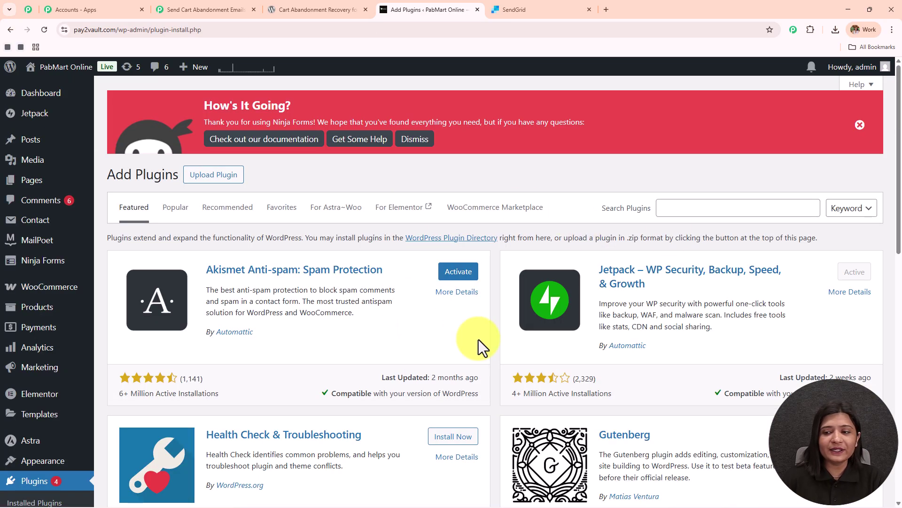
# Step: Search for Cart Abandonment Recovery for WooCommerce, install it and activate it
pyautogui.click(672, 210)
pyautogui.write('Cart Abandonment Recovery for WooCommerce')
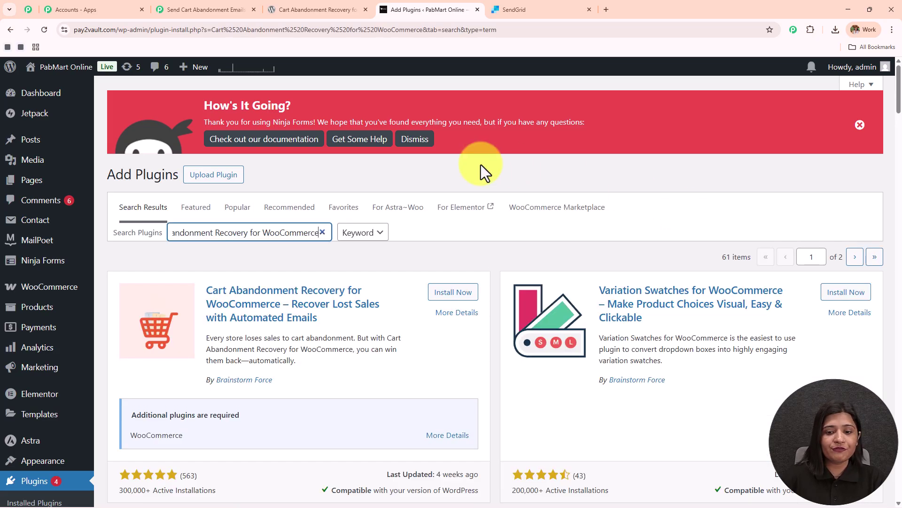
pyautogui.click(456, 293)
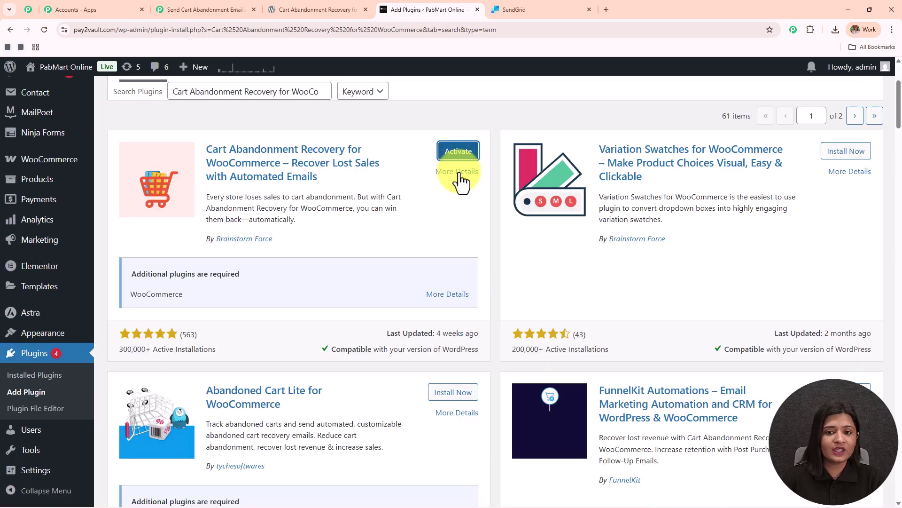
pyautogui.scroll(-3, 462, 306)
pyautogui.click(459, 151)
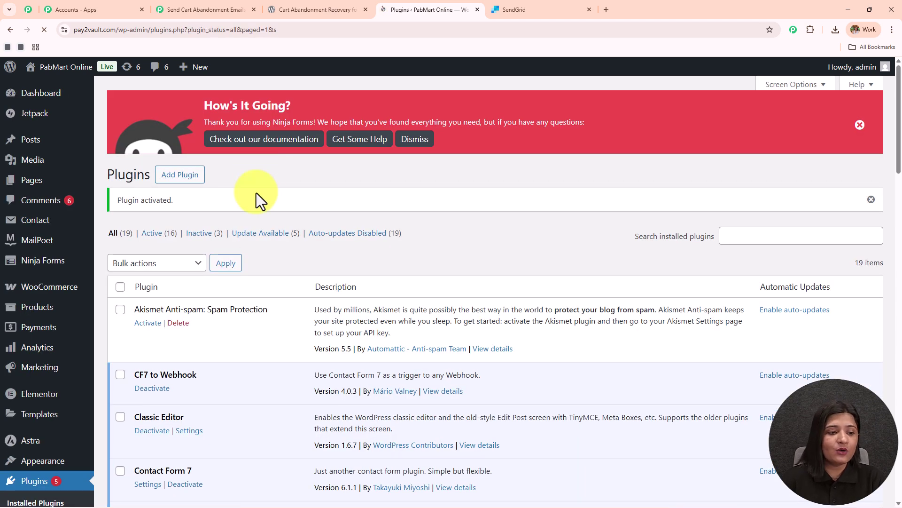
# Step: Open the Cart Abandonment dashboard under WooCommerce
pyautogui.click(49, 284)
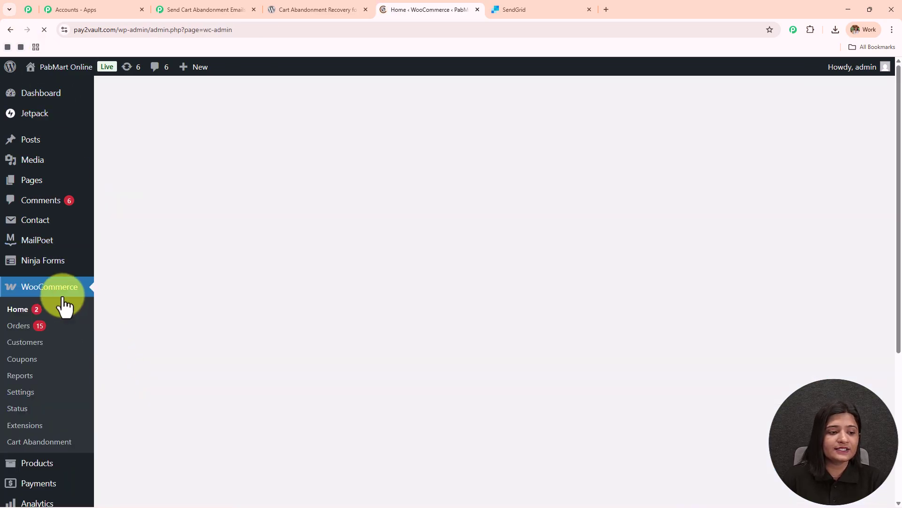
pyautogui.click(19, 442)
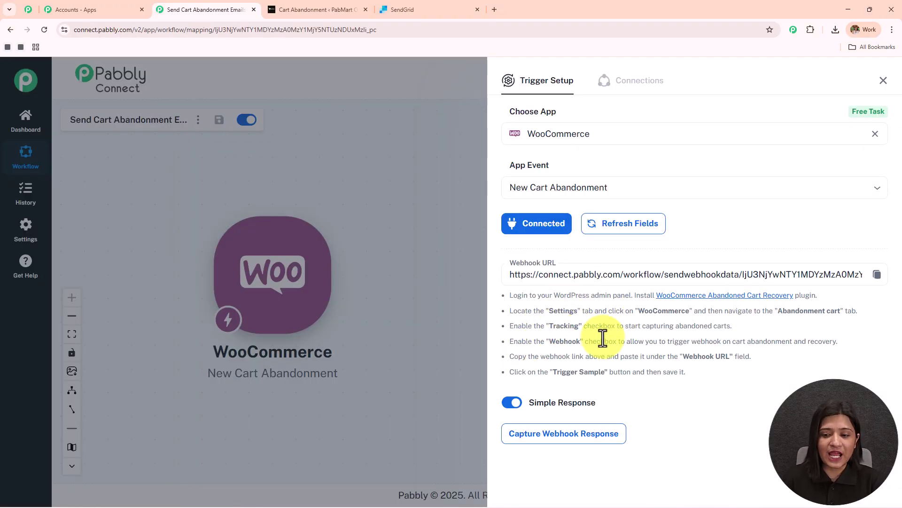
pyautogui.click(306, 8)
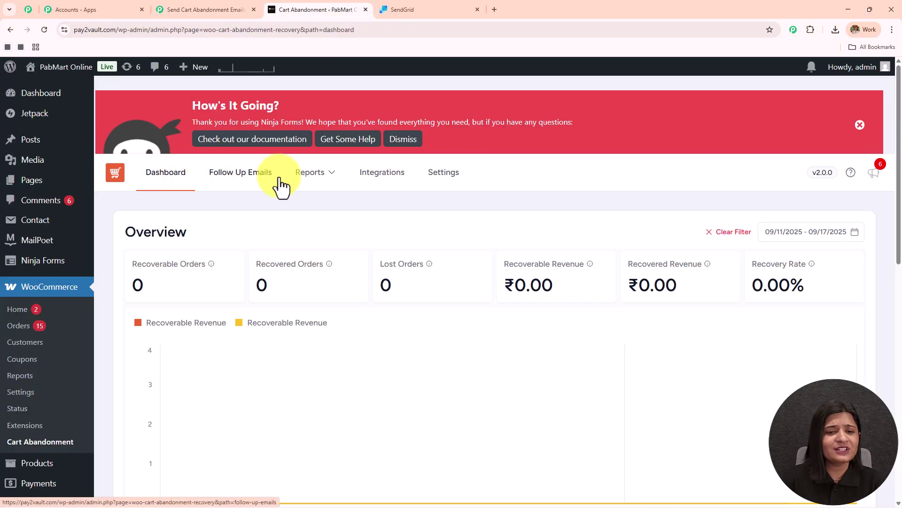
# Step: In the plugin's General settings, change the cart abandoned cut-off time from 20 to 10 minutes
pyautogui.click(438, 179)
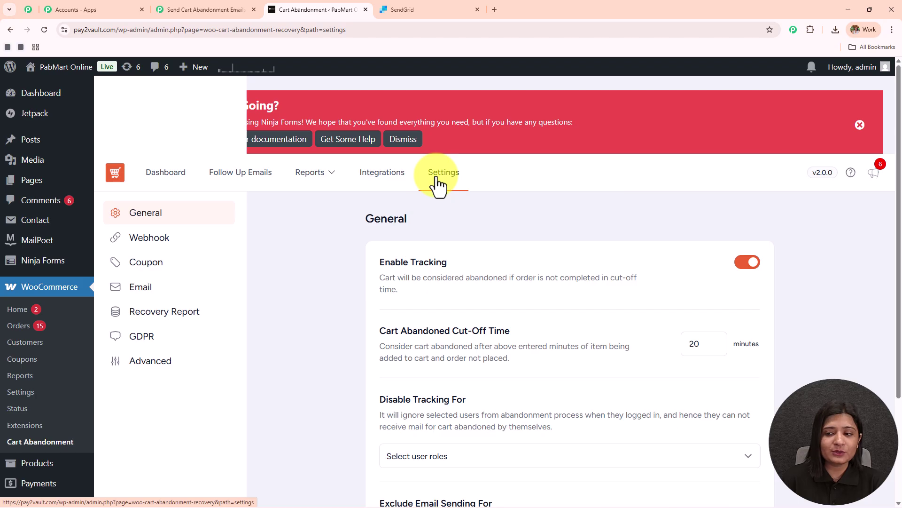
pyautogui.scroll(-2, 489, 268)
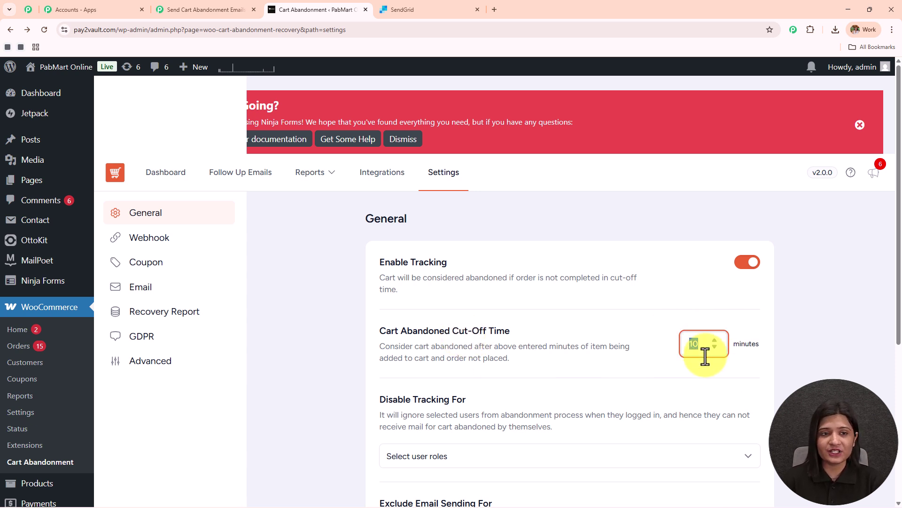
pyautogui.click(341, 269)
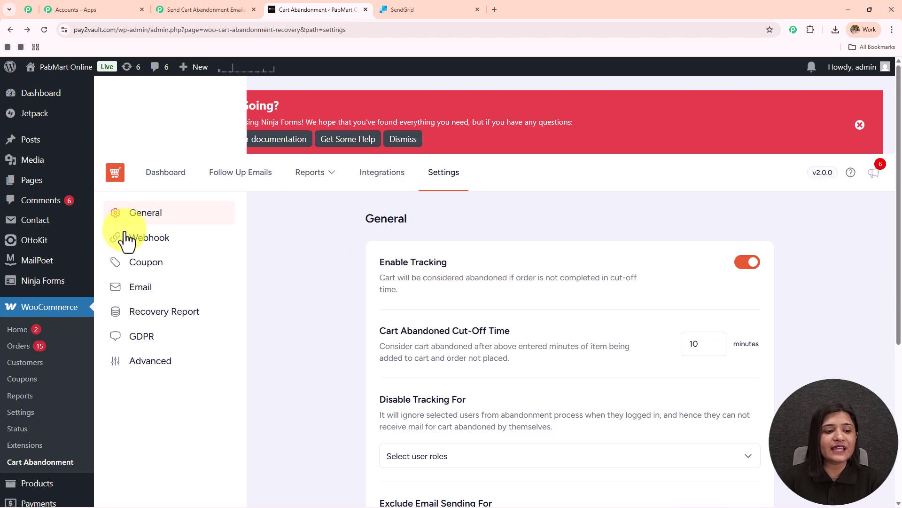
# Step: Enable the plugin's webhook and paste the Pabbly Connect webhook URL into it
pyautogui.click(146, 240)
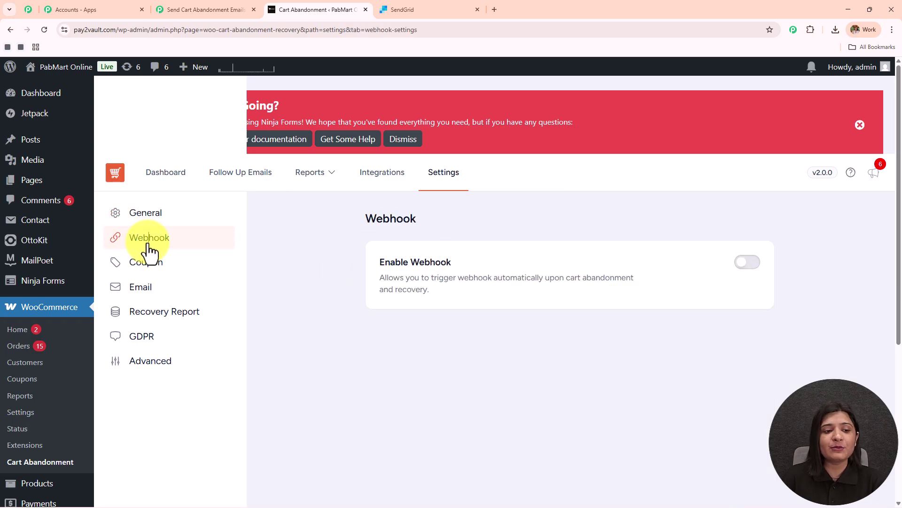
pyautogui.click(759, 264)
pyautogui.click(502, 377)
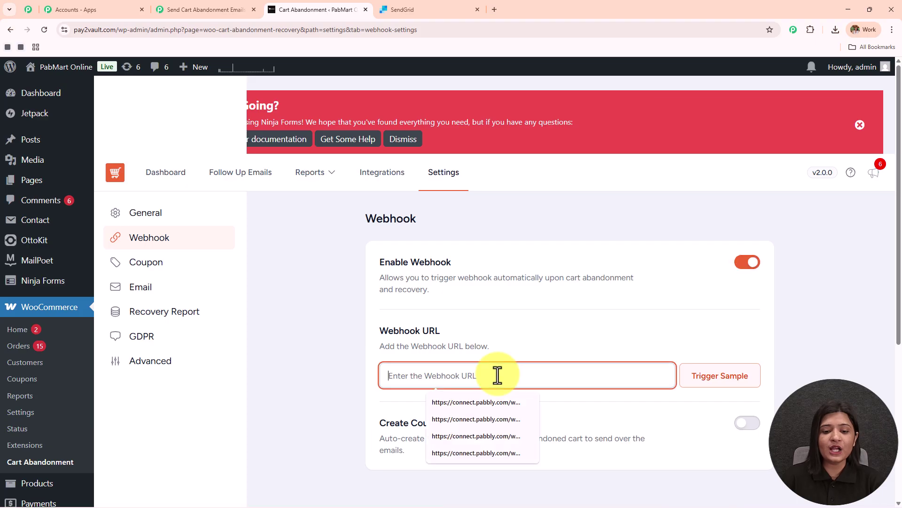
pyautogui.scroll(-1, 480, 371)
pyautogui.click(194, 10)
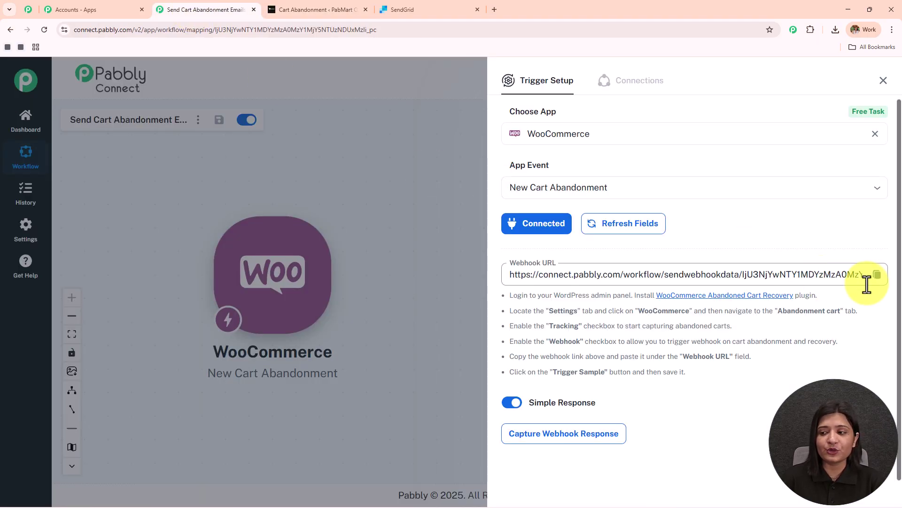
pyautogui.click(877, 274)
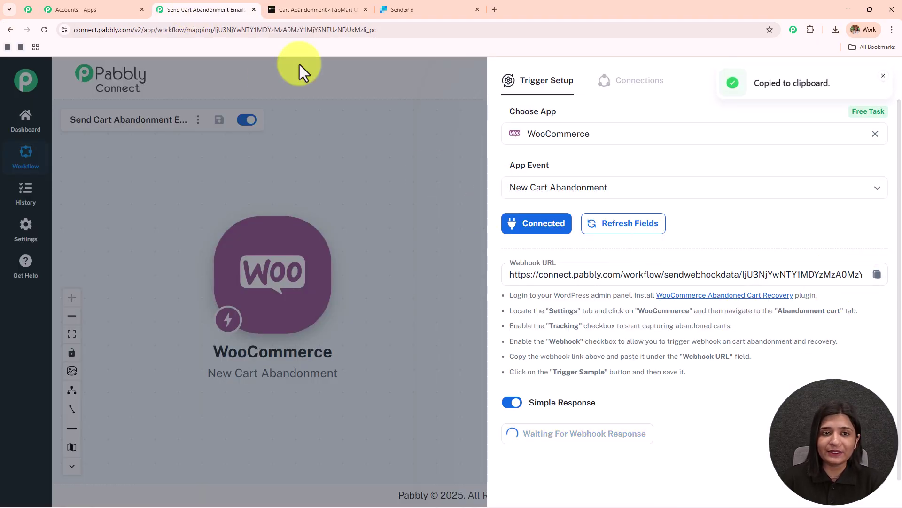
pyautogui.click(283, 10)
pyautogui.click(485, 332)
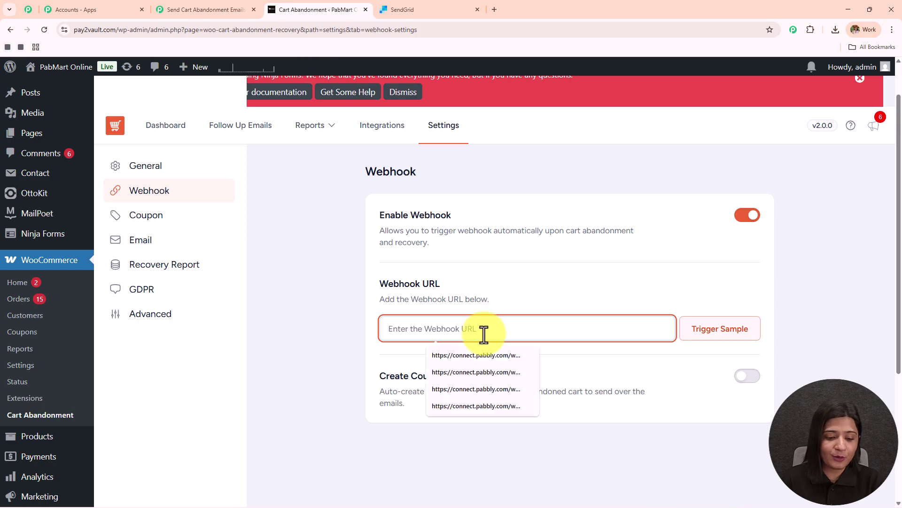
pyautogui.hotkey('ctrl', 'v')
# Step: Trigger a sample webhook to Pabbly Connect, resending it after checking Pabbly
pyautogui.click(729, 334)
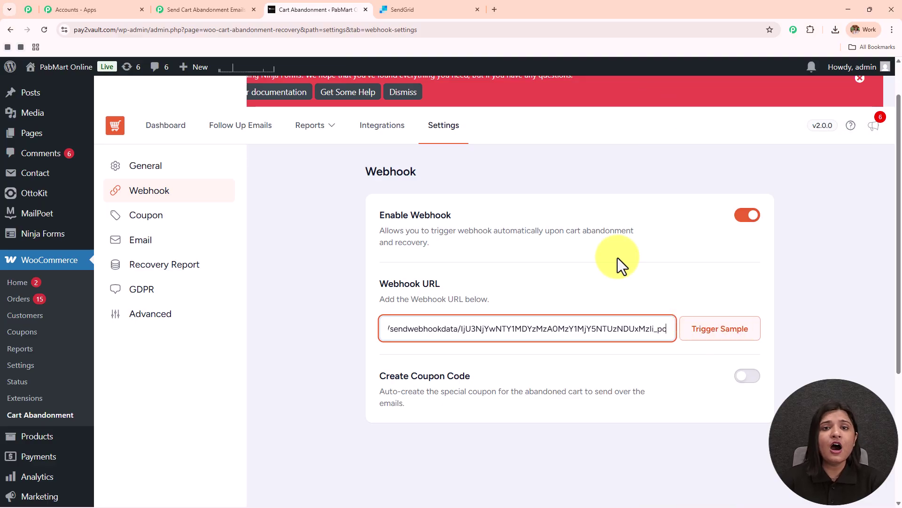
pyautogui.click(209, 10)
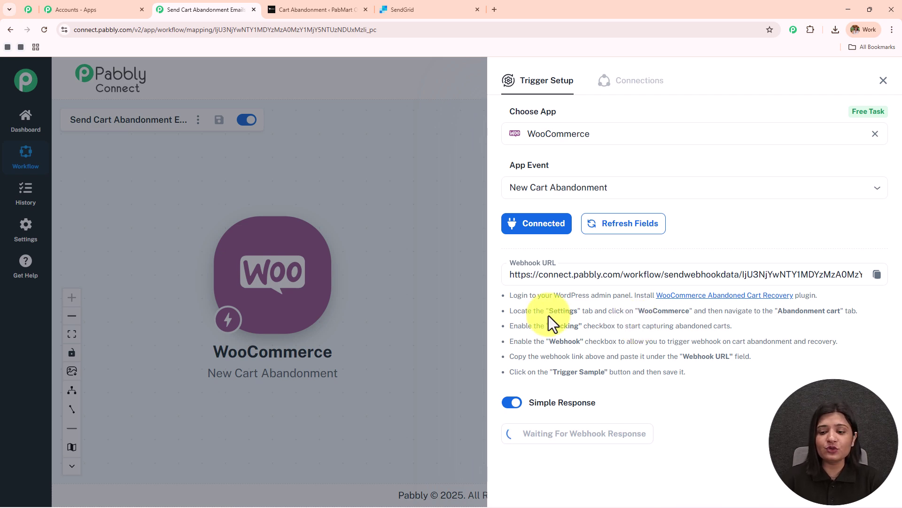
pyautogui.click(313, 10)
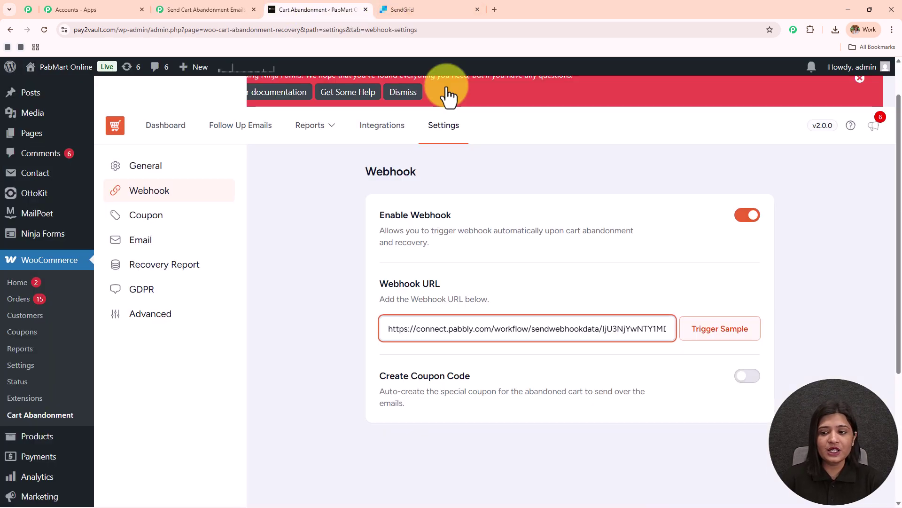
pyautogui.click(729, 335)
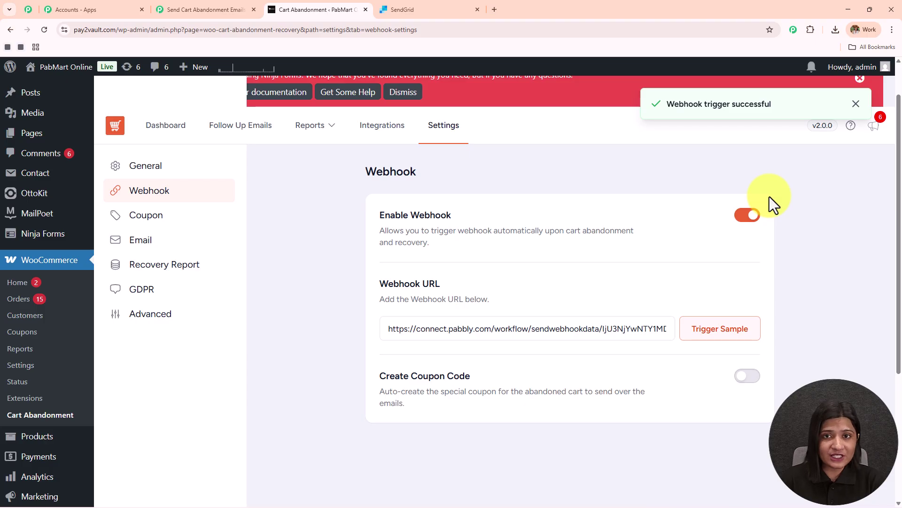
# Step: Inspect the captured phone, email and cart_total values, then close the panel and return to WordPress
pyautogui.click(221, 10)
pyautogui.scroll(-4, 665, 368)
pyautogui.scroll(-5, 666, 367)
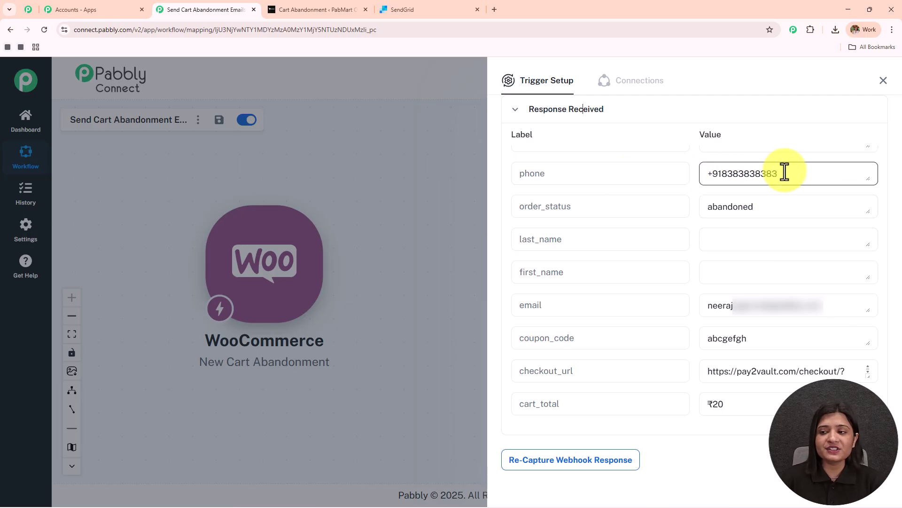
pyautogui.moveTo(782, 172); pyautogui.dragTo(633, 175)
pyautogui.moveTo(855, 305); pyautogui.dragTo(565, 304)
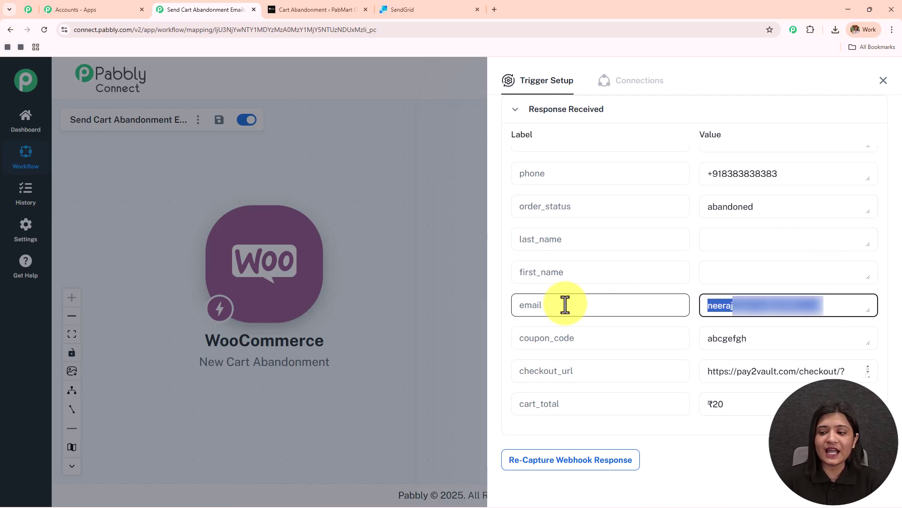
pyautogui.scroll(-1, 687, 306)
pyautogui.moveTo(600, 345); pyautogui.dragTo(354, 353)
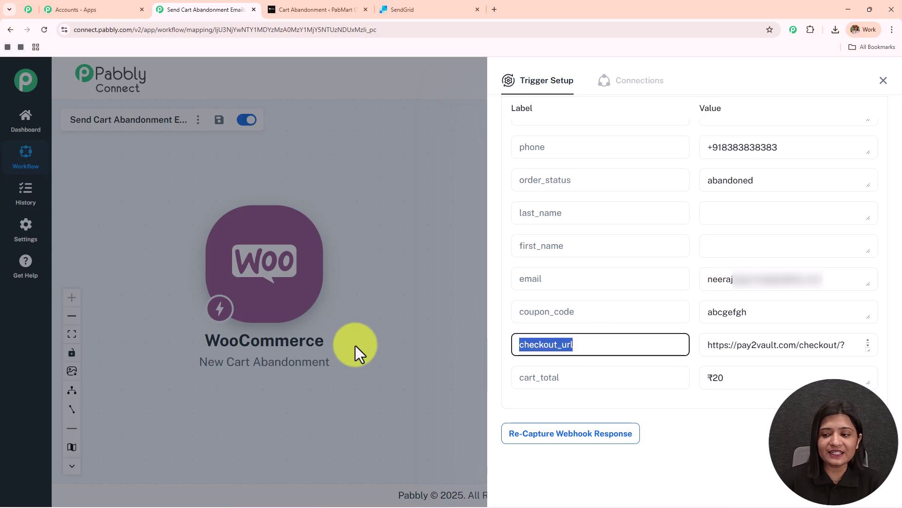
pyautogui.doubleClick(585, 377)
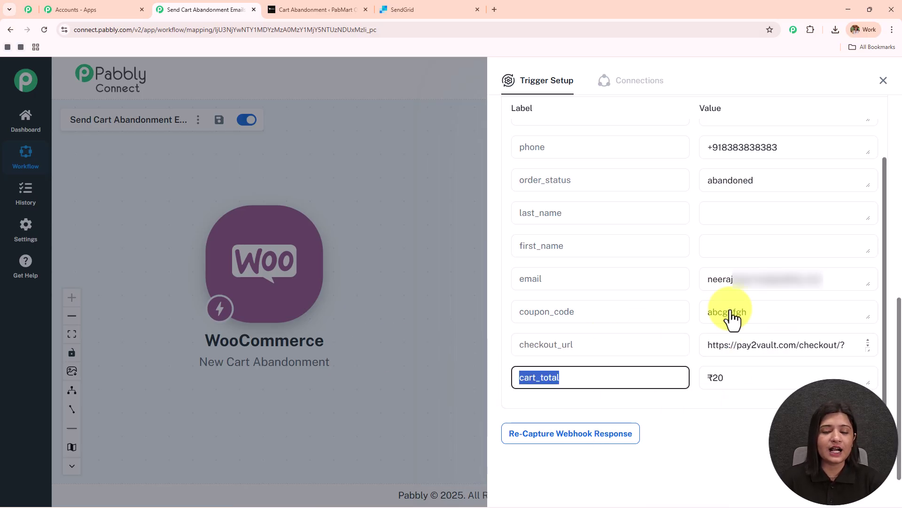
pyautogui.click(883, 81)
pyautogui.click(322, 8)
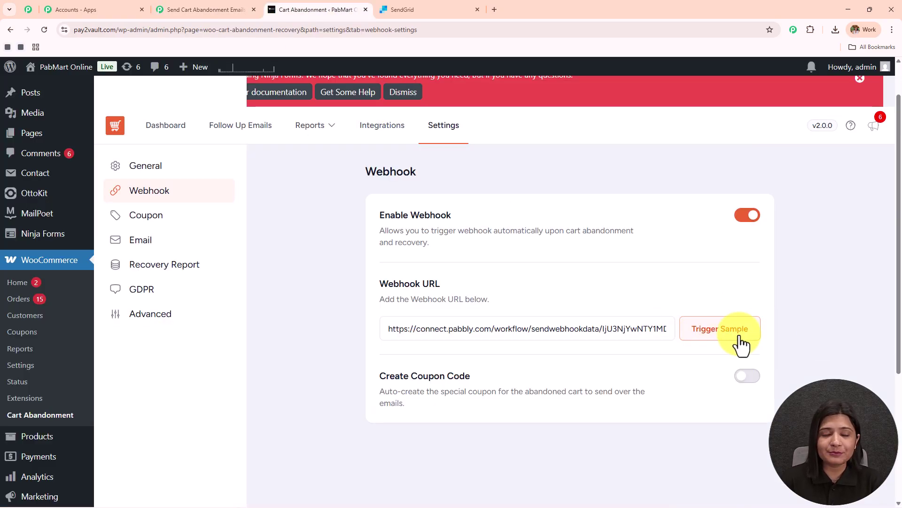
# Step: Reopen the WooCommerce trigger setup to confirm Response A, then return to the WordPress webhook settings
pyautogui.click(221, 9)
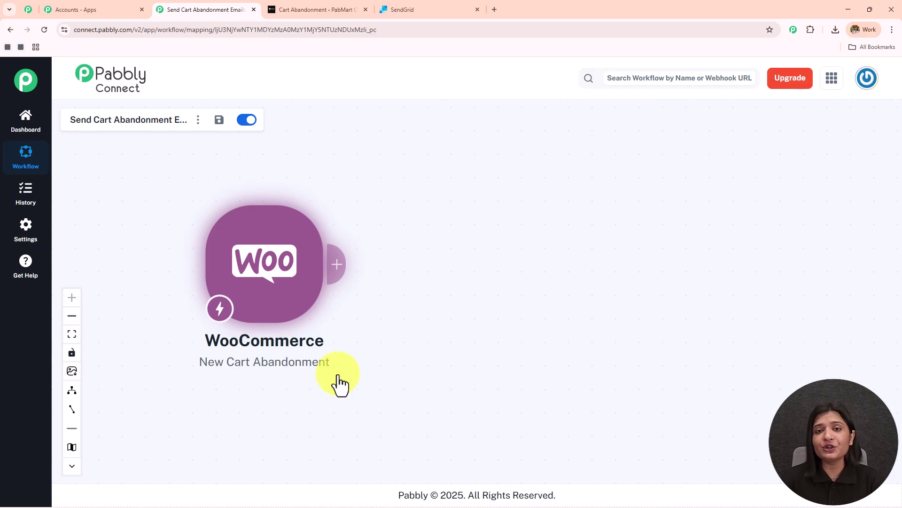
pyautogui.click(338, 378)
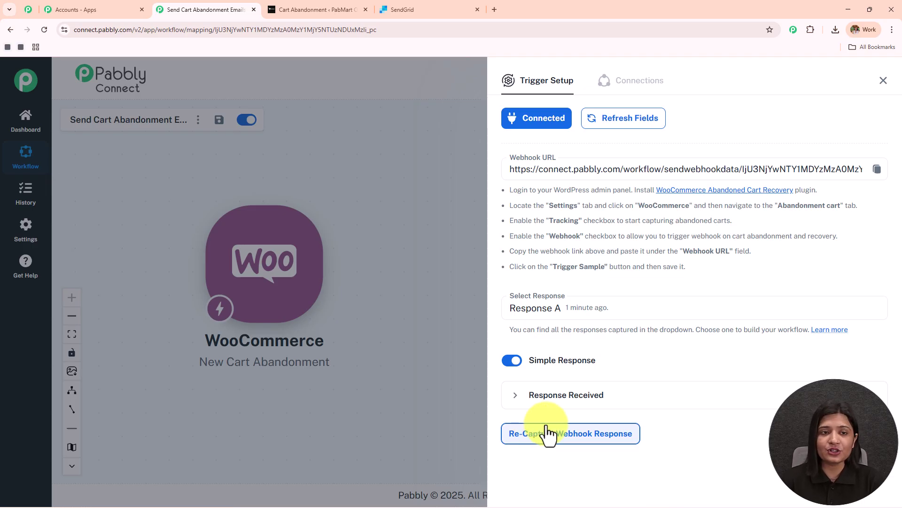
pyautogui.click(317, 6)
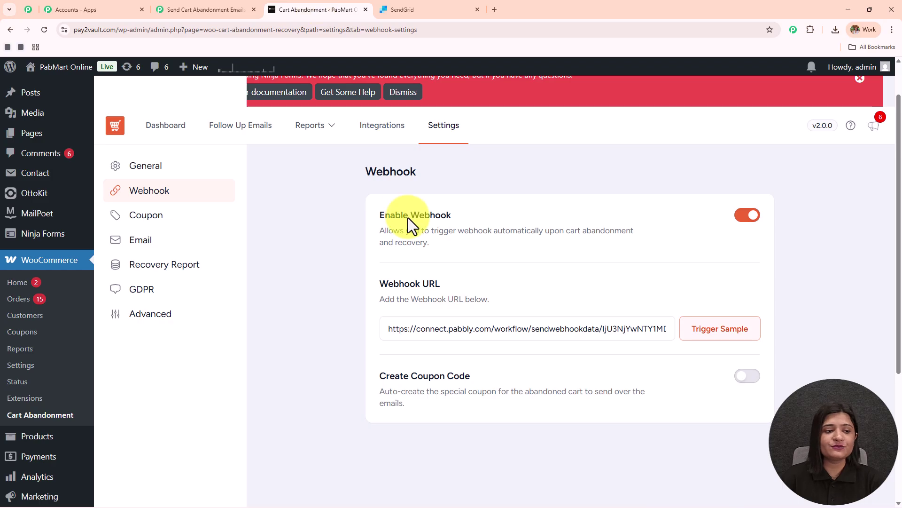
pyautogui.scroll(1, 31, 292)
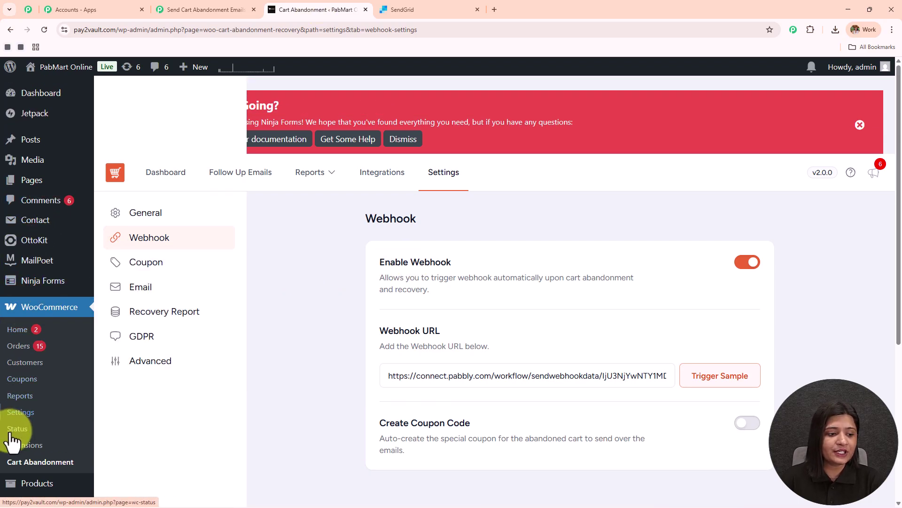
pyautogui.scroll(-4, 28, 324)
# Step: Open the store's All Products list, then switch back to Pabbly's trigger setup
pyautogui.click(141, 299)
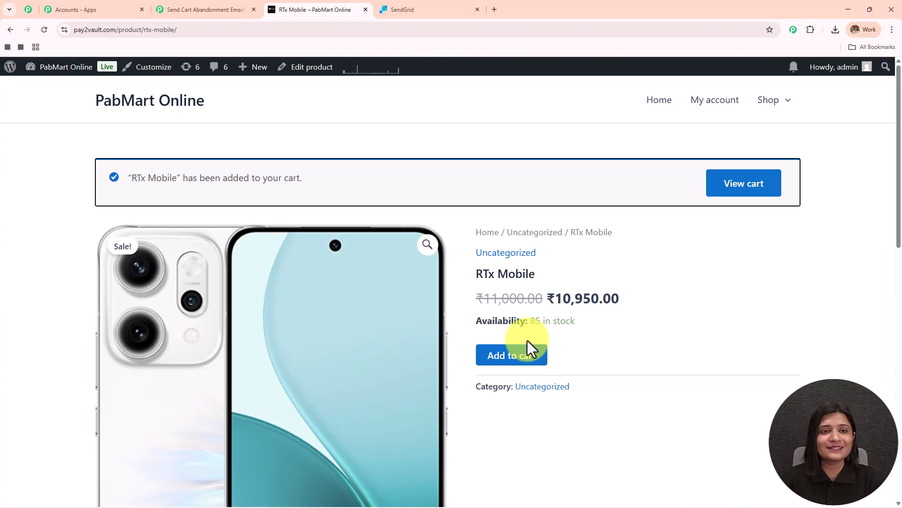
pyautogui.click(178, 5)
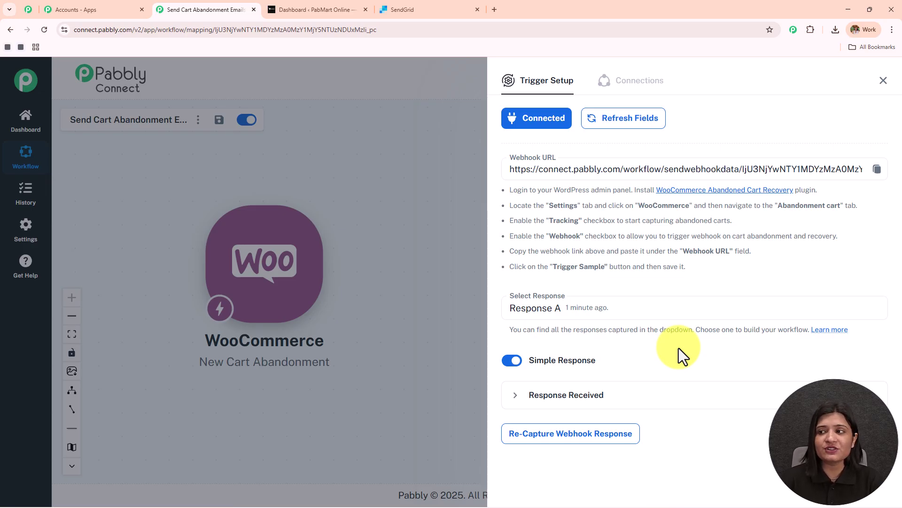
# Step: Add a SendGrid action with the Send an Email event after the WooCommerce trigger
pyautogui.click(884, 80)
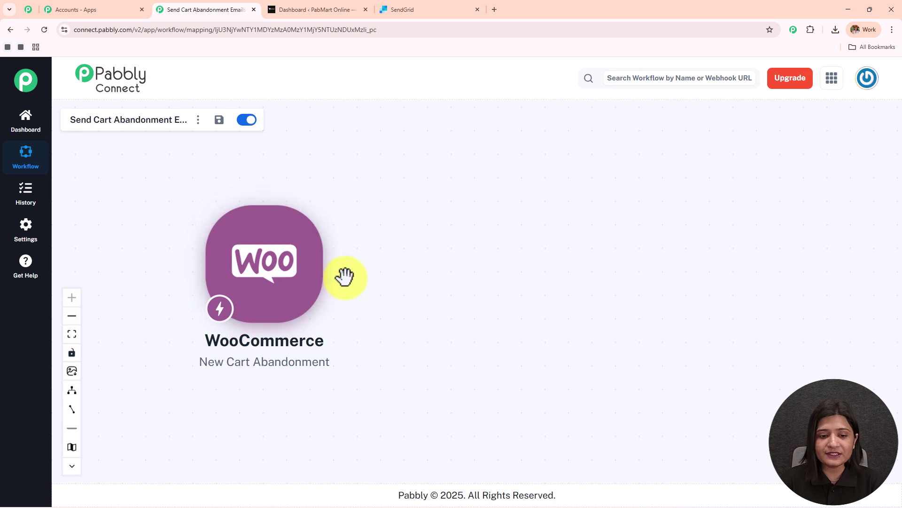
pyautogui.click(332, 277)
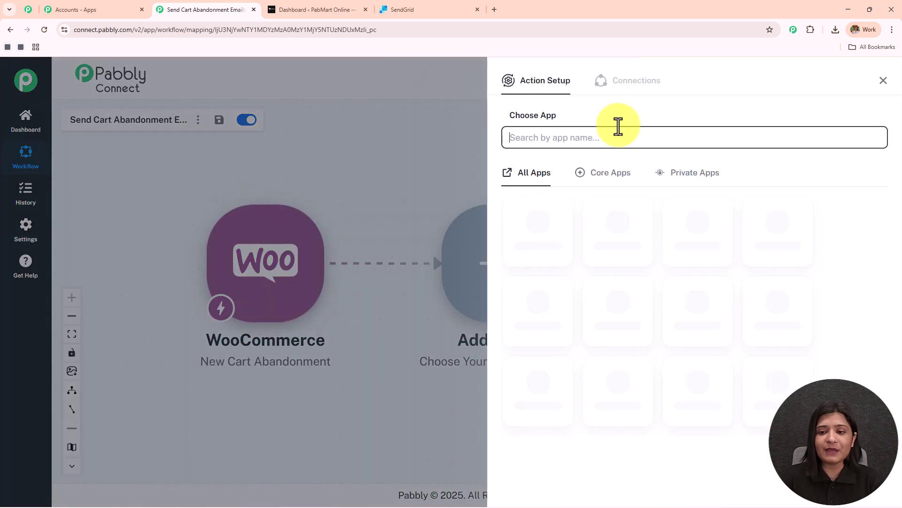
pyautogui.click(600, 137)
pyautogui.write('Sendgrid')
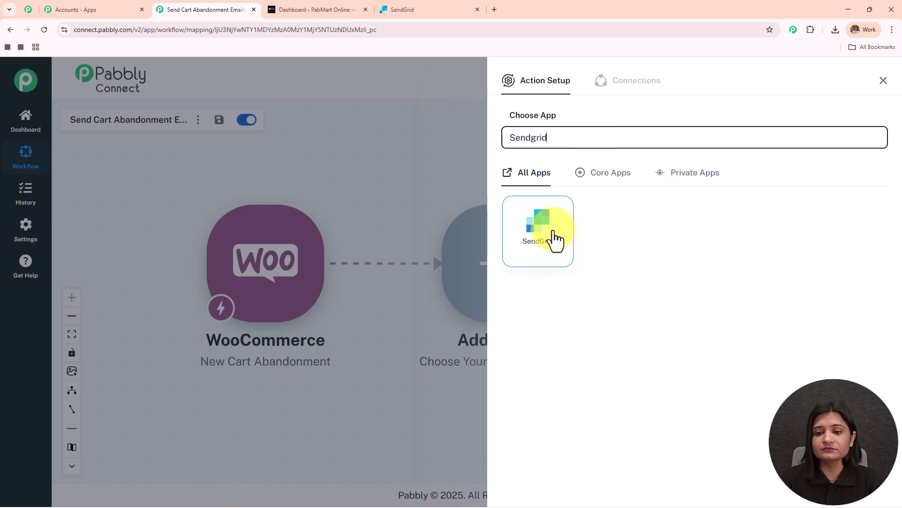
pyautogui.click(552, 240)
pyautogui.click(569, 192)
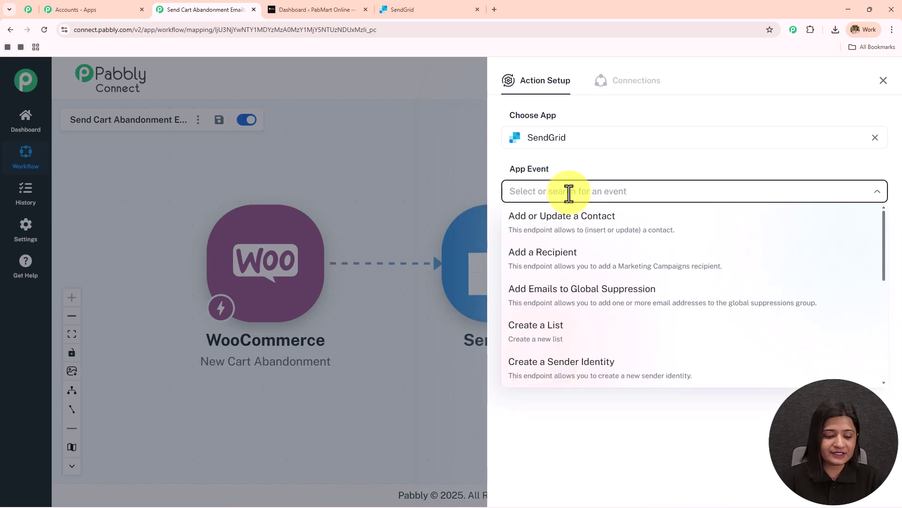
pyautogui.write('send an Email')
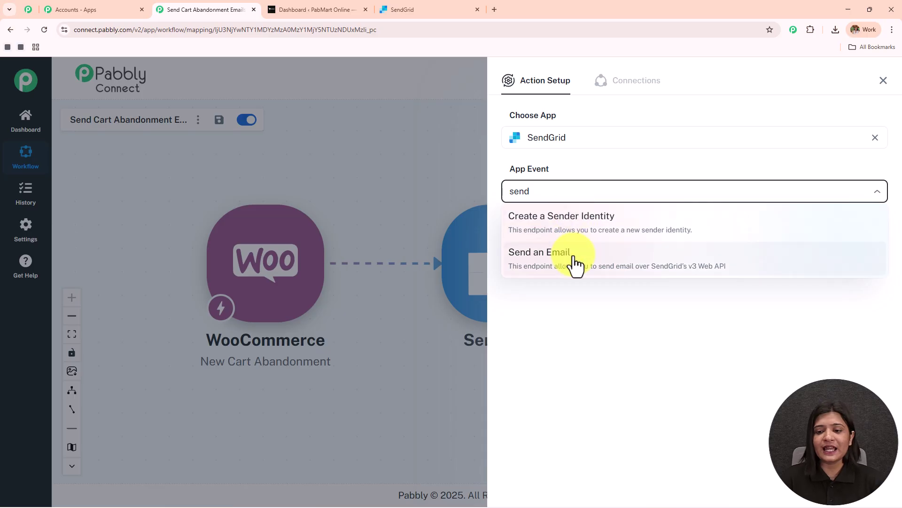
pyautogui.click(573, 262)
# Step: Begin a new SendGrid connection and review its API key instructions
pyautogui.click(545, 239)
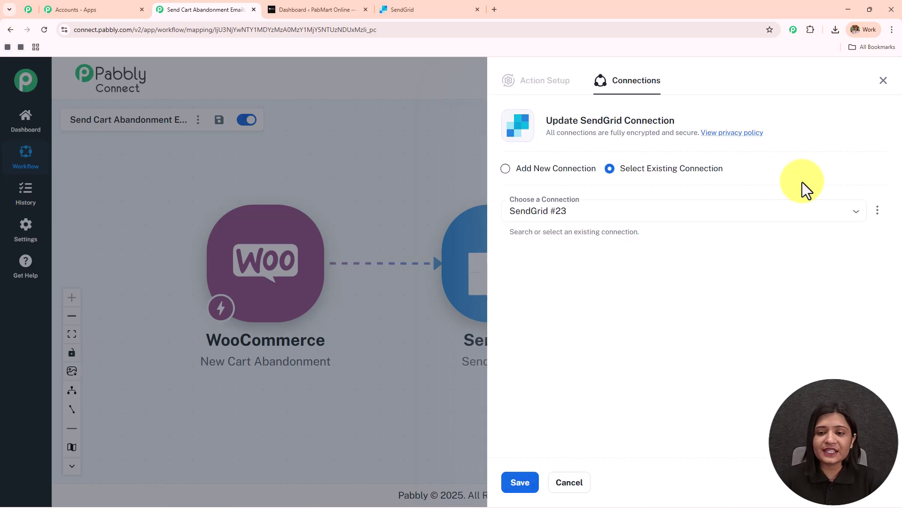
pyautogui.click(506, 170)
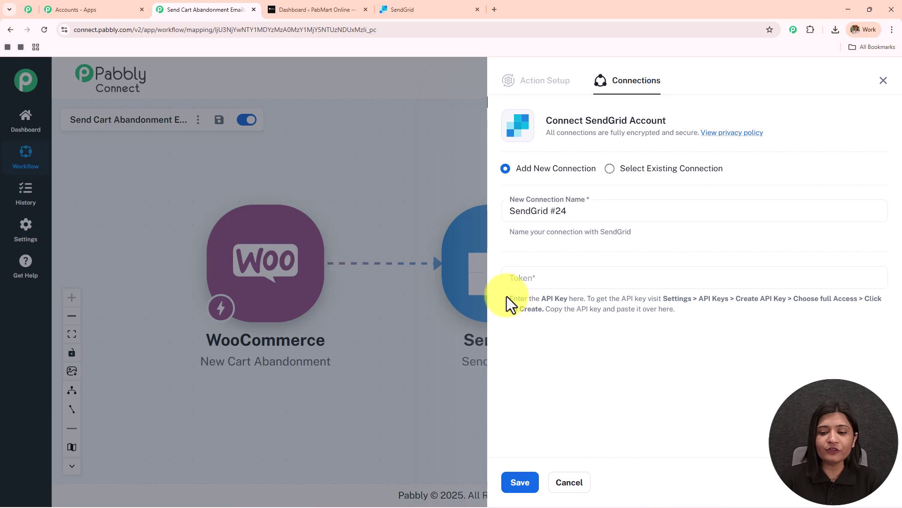
pyautogui.moveTo(507, 300); pyautogui.dragTo(749, 326)
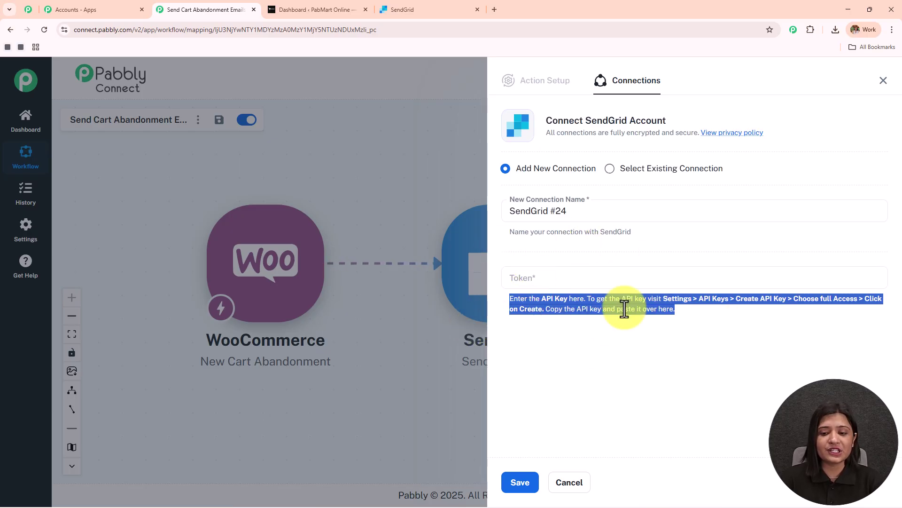
pyautogui.click(634, 339)
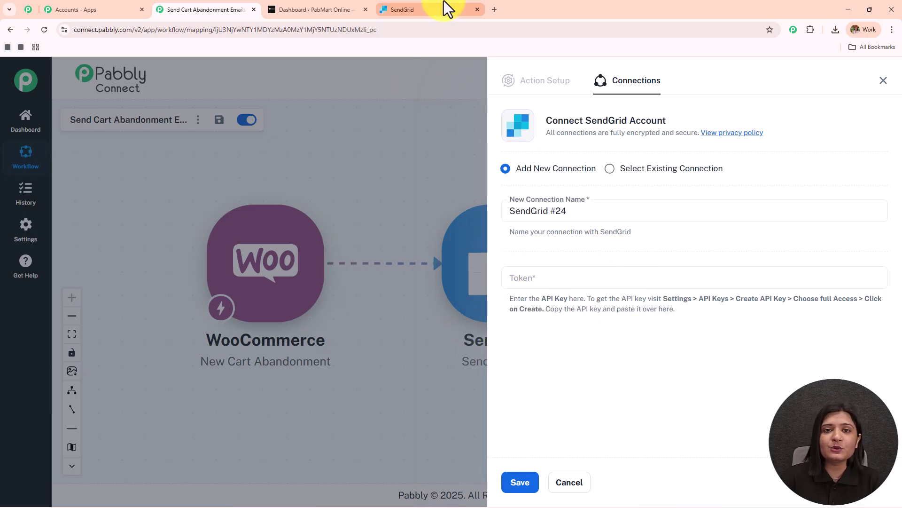
# Step: Create a Full Access SendGrid API key named test123 under Settings > API Keys and copy it
pyautogui.click(444, 5)
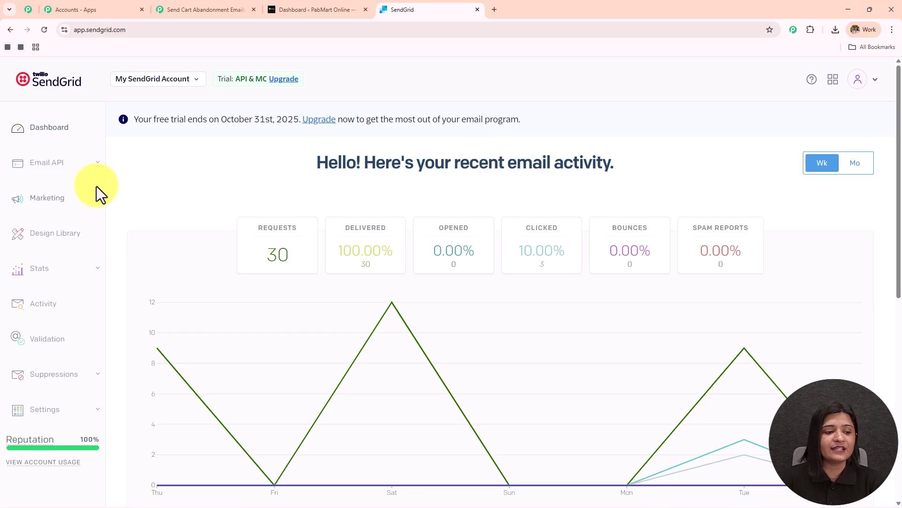
pyautogui.click(49, 414)
pyautogui.scroll(-3, 60, 348)
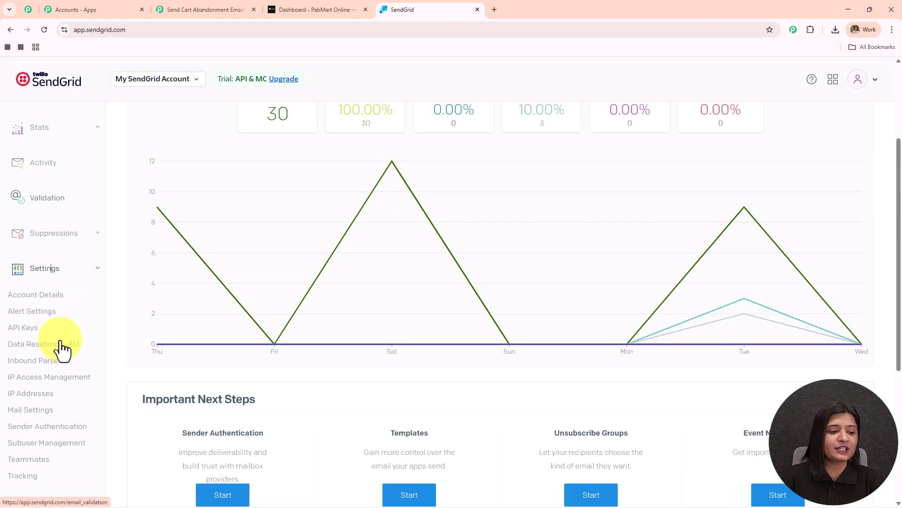
pyautogui.click(21, 329)
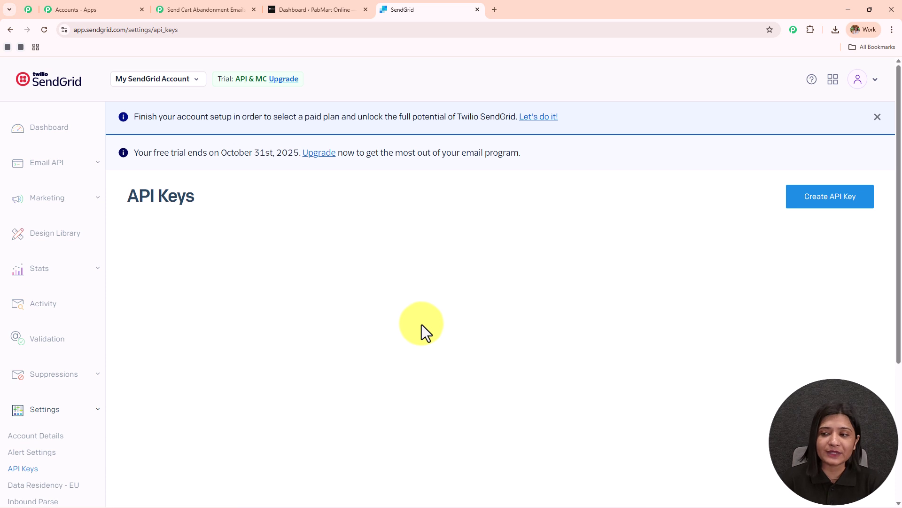
pyautogui.click(820, 202)
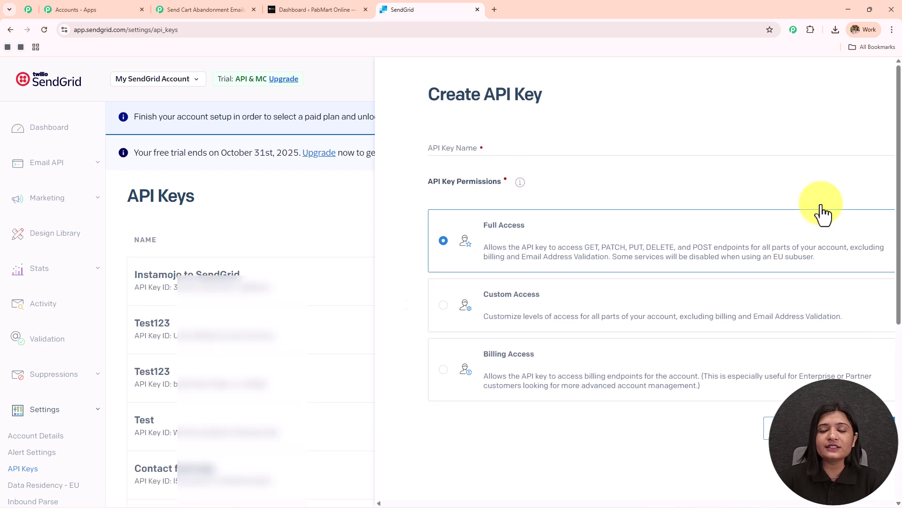
pyautogui.click(378, 150)
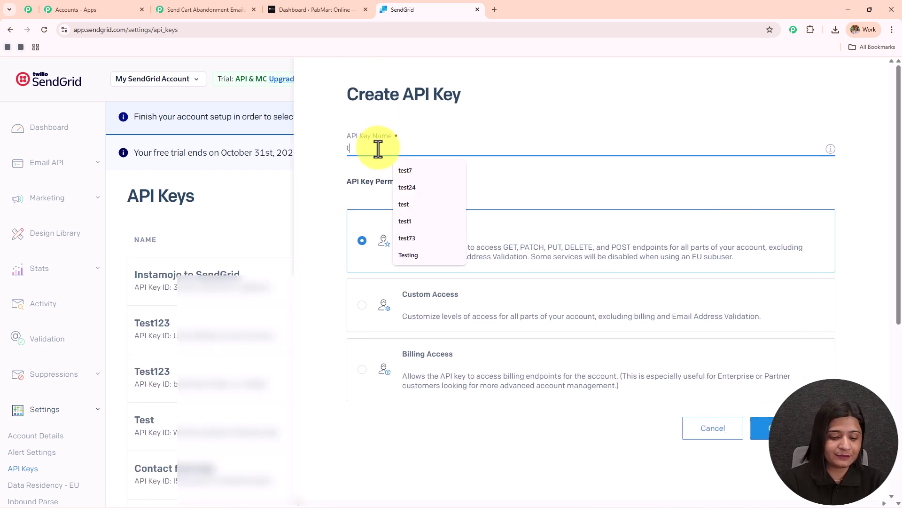
pyautogui.write('test123')
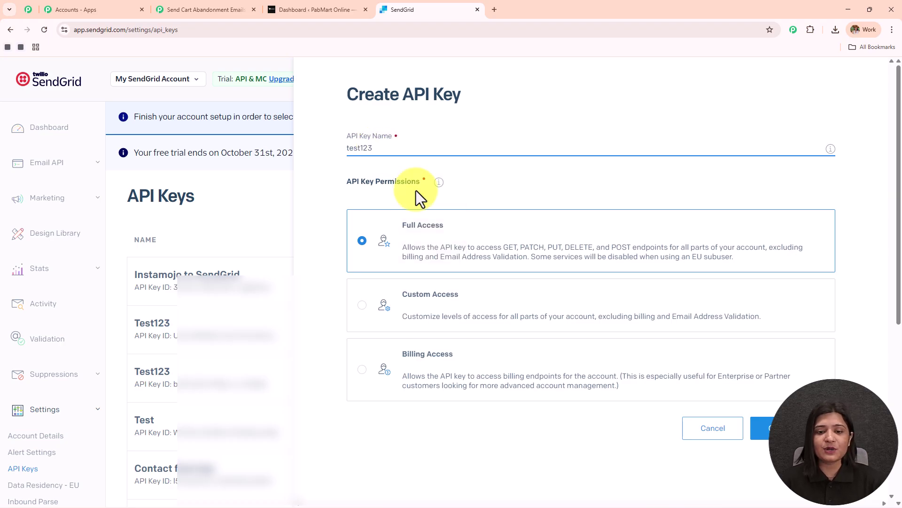
pyautogui.click(760, 428)
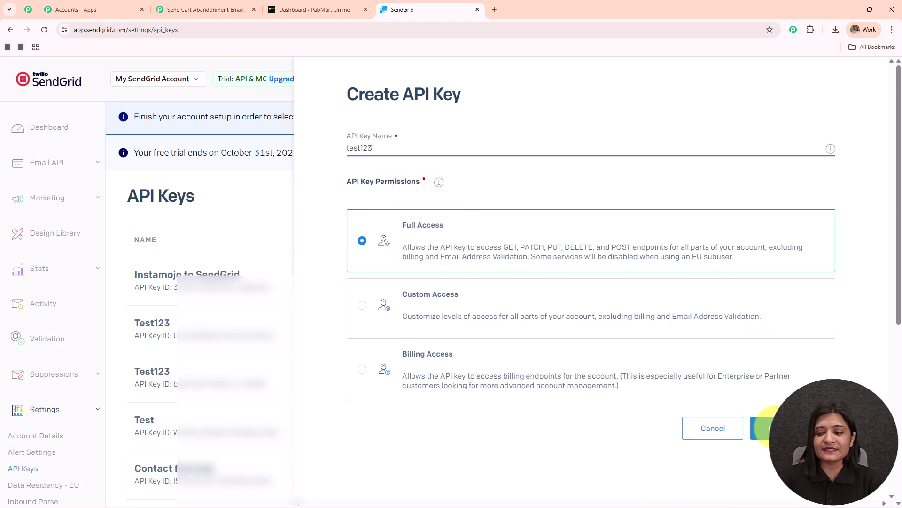
pyautogui.click(511, 374)
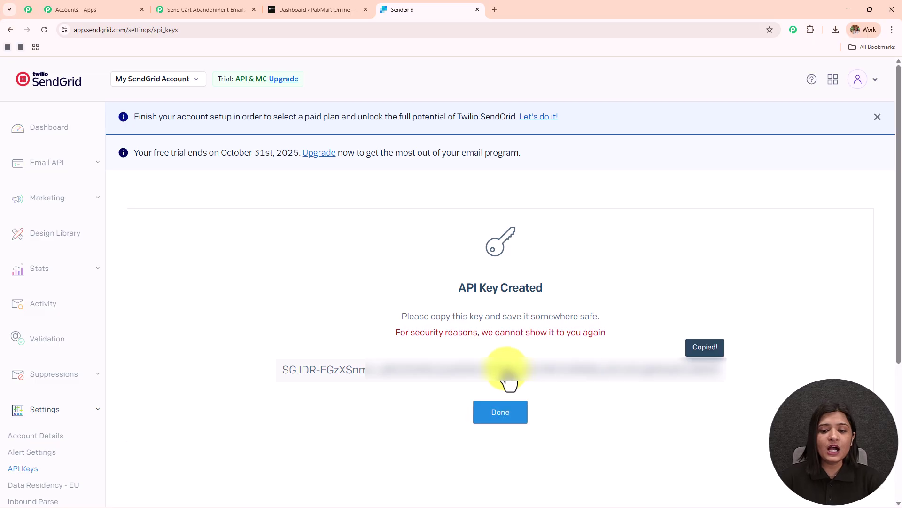
# Step: Paste the copied SendGrid API key into the Pabbly Token field and save the connection
pyautogui.click(158, 8)
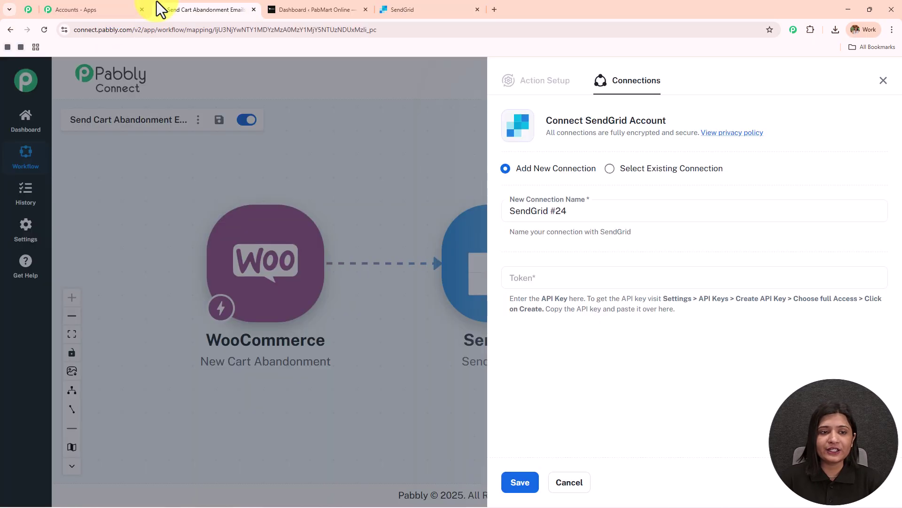
pyautogui.click(579, 276)
pyautogui.hotkey('ctrl', 'v')
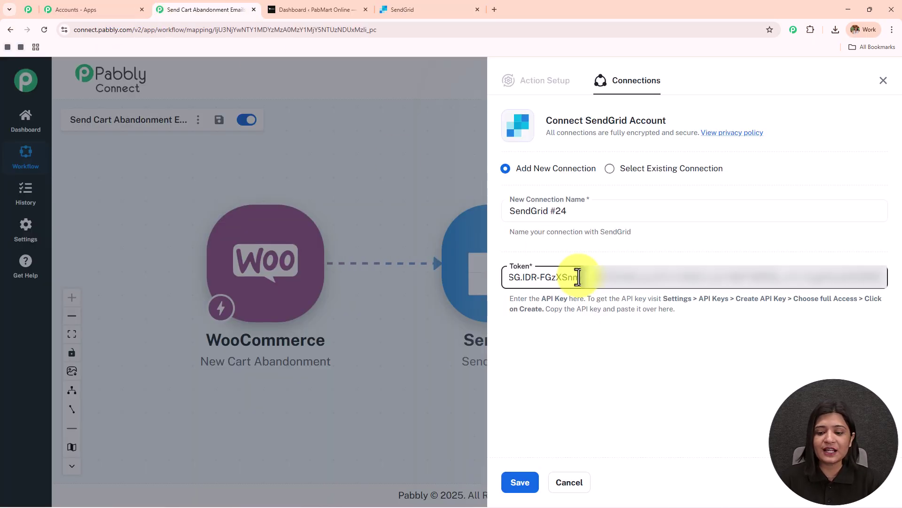
pyautogui.click(530, 476)
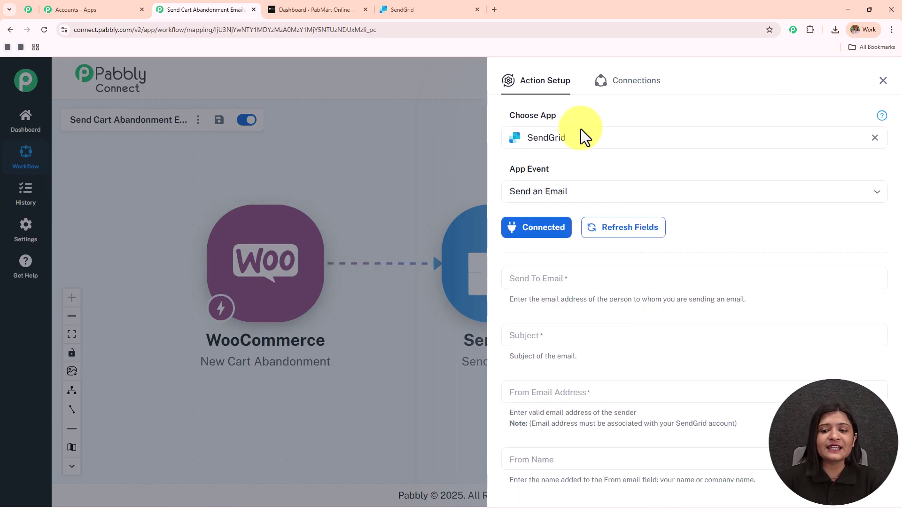
# Step: Review the revealed Send an Email fields and highlight the Send To Email help sentence
pyautogui.scroll(-6, 684, 332)
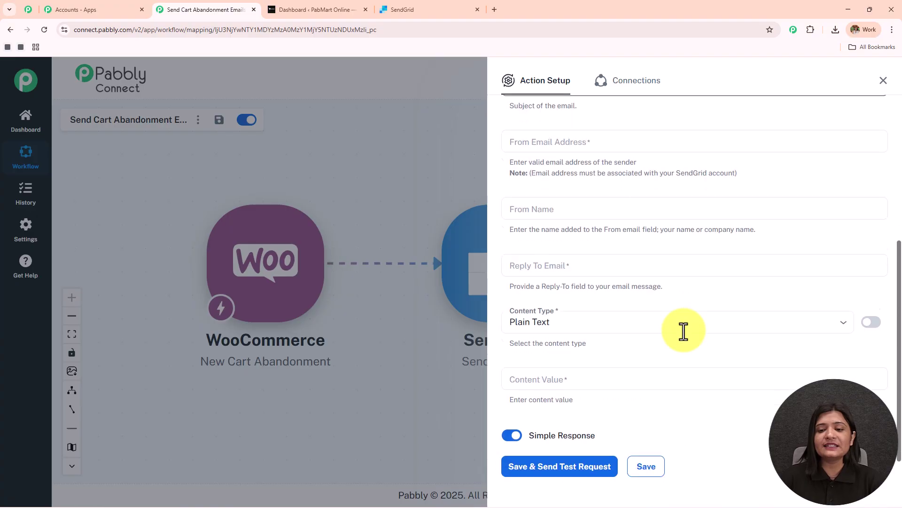
pyautogui.scroll(6, 683, 332)
pyautogui.scroll(-4, 684, 332)
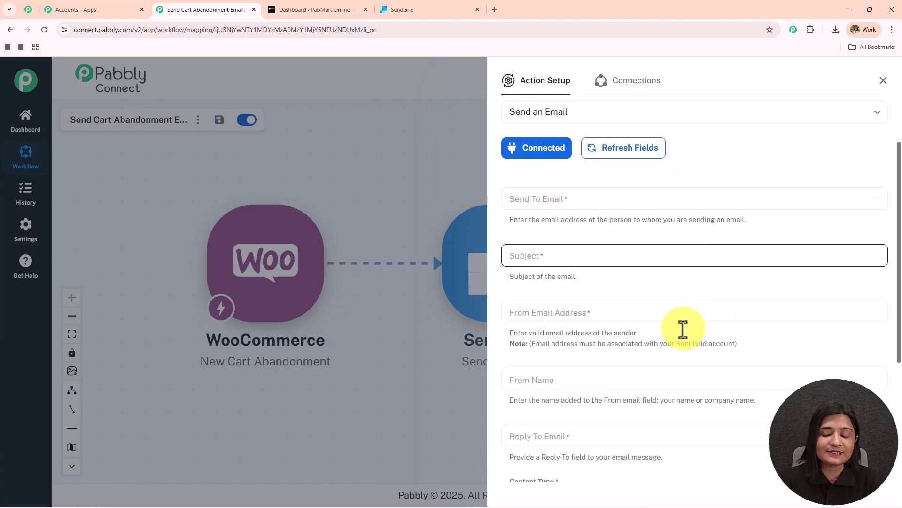
pyautogui.scroll(1, 559, 187)
pyautogui.moveTo(506, 160); pyautogui.dragTo(880, 175)
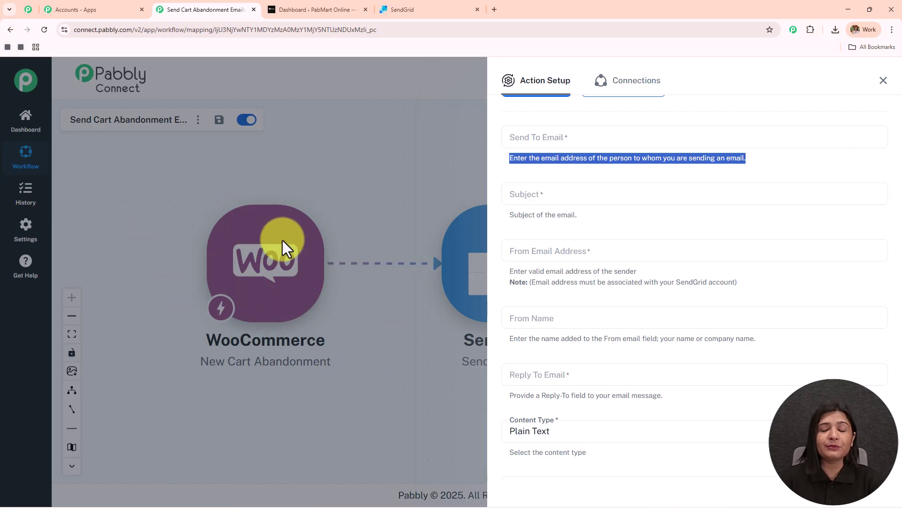
# Step: Map the New Cart Abandonment trigger's email field into Send To Email
pyautogui.click(630, 141)
pyautogui.write('neera')
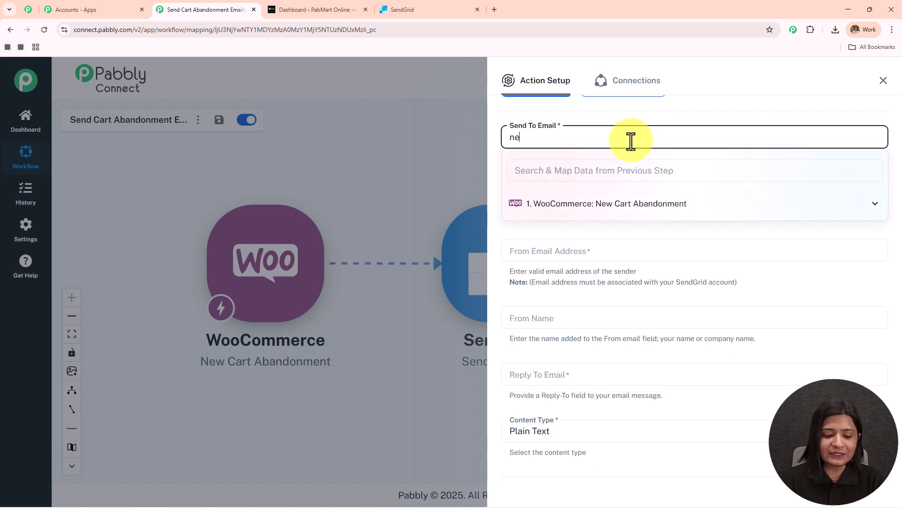
pyautogui.press('BackSpace')
pyautogui.press('BackSpace')
pyautogui.press('BackSpace')
pyautogui.press('BackSpace')
pyautogui.press('BackSpace')
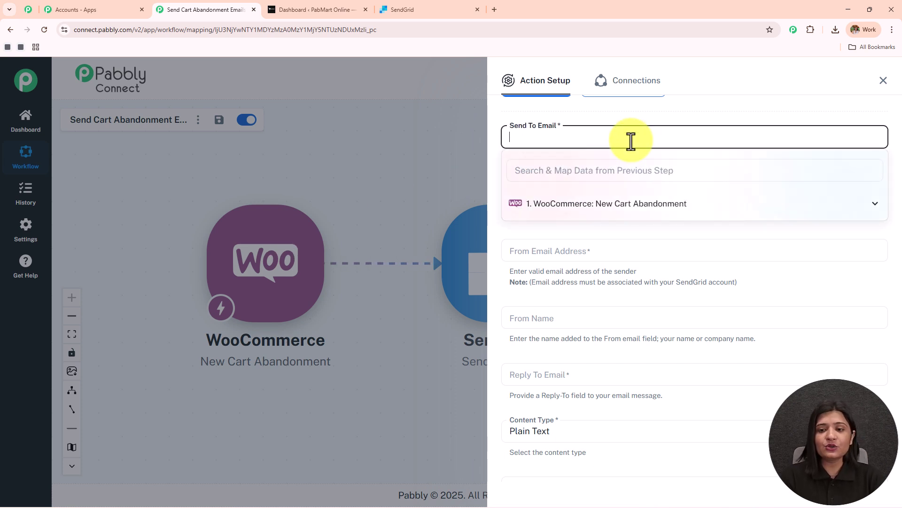
pyautogui.click(653, 106)
pyautogui.click(635, 137)
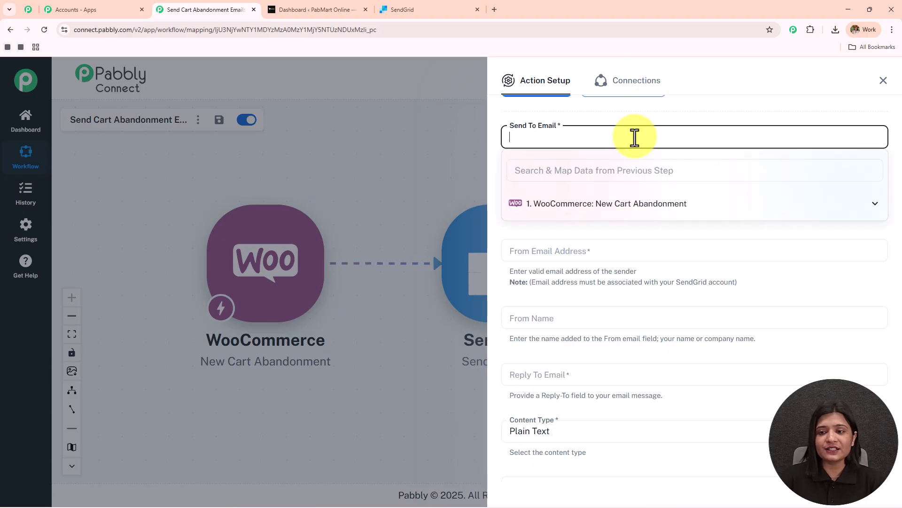
pyautogui.click(611, 206)
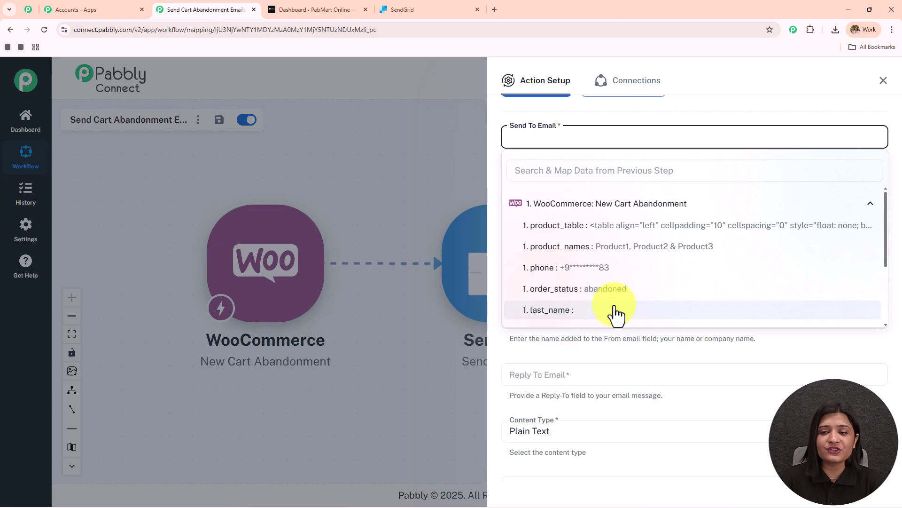
pyautogui.click(596, 172)
pyautogui.write('email')
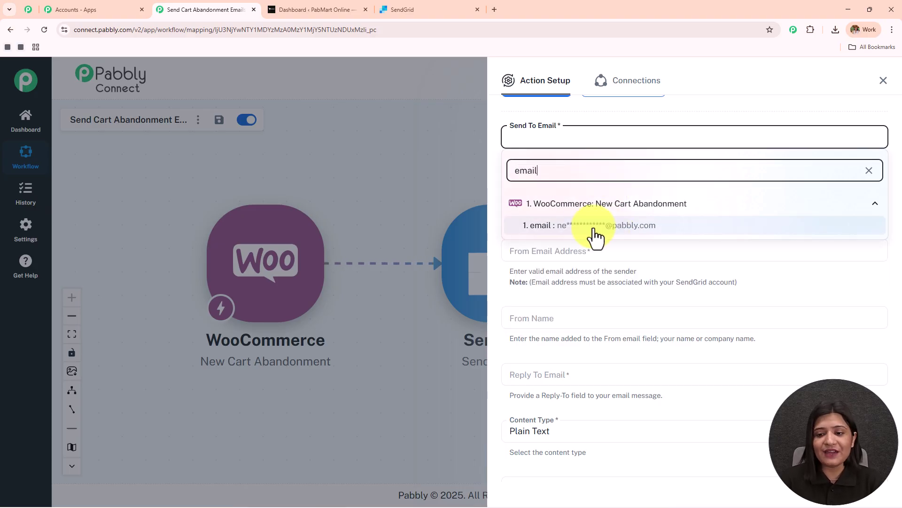
pyautogui.click(585, 227)
pyautogui.click(616, 121)
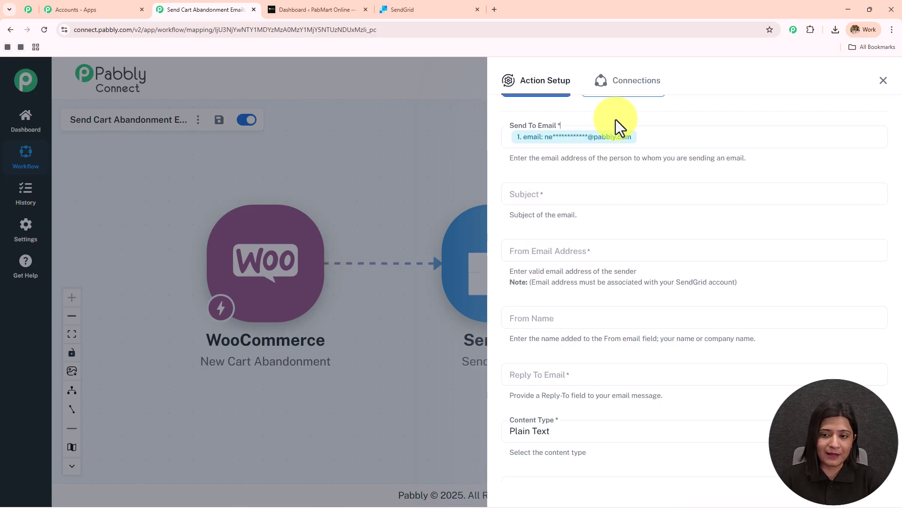
# Step: Paste 'You left something behind 🛒' into the Subject field
pyautogui.click(587, 195)
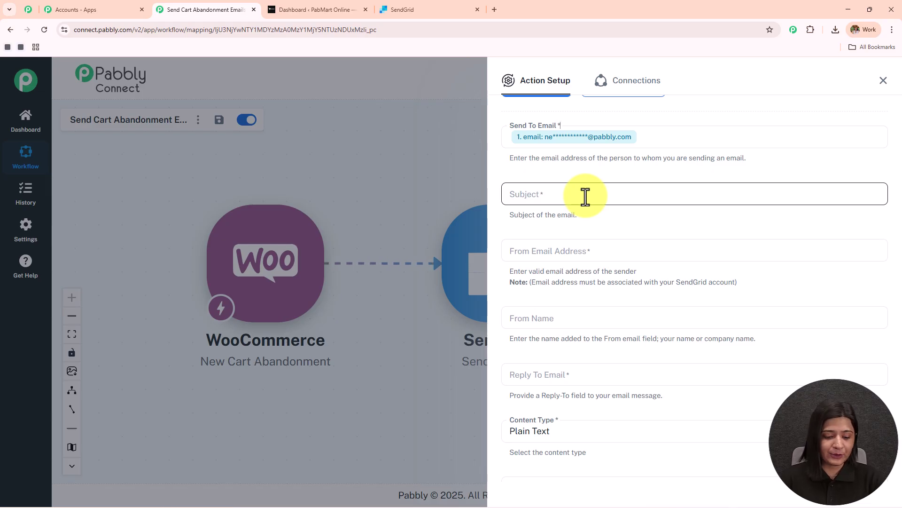
pyautogui.write('You left something behind 🛒')
pyautogui.hotkey('ctrl', 'a')
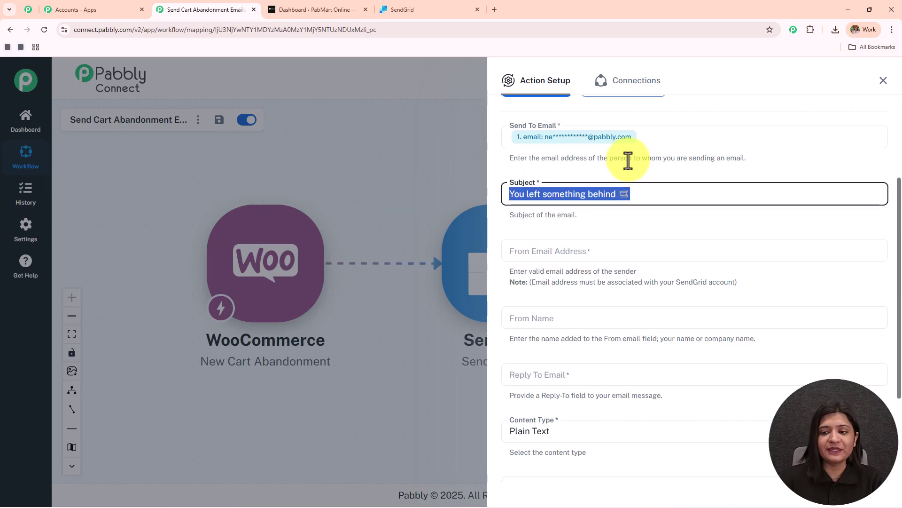
pyautogui.scroll(-1, 630, 183)
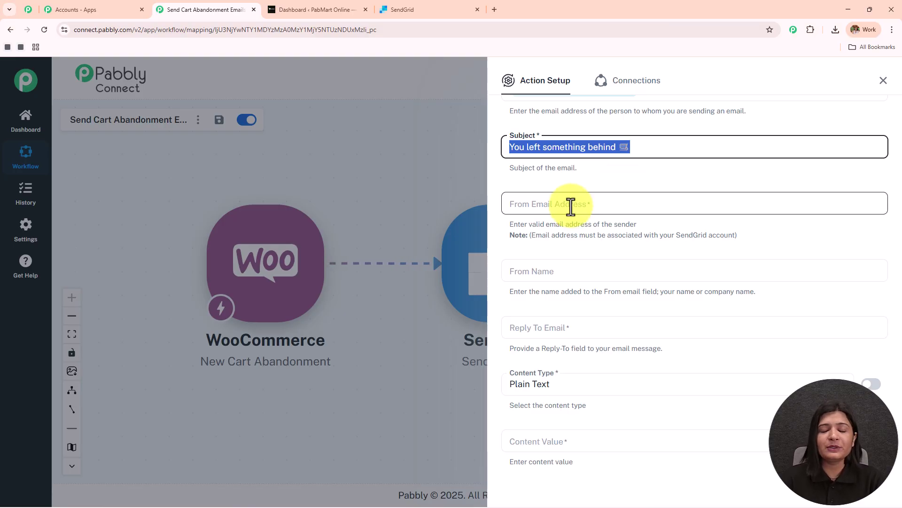
# Step: In SendGrid's Marketing > Senders list, select the verified sender's From address
pyautogui.click(426, 10)
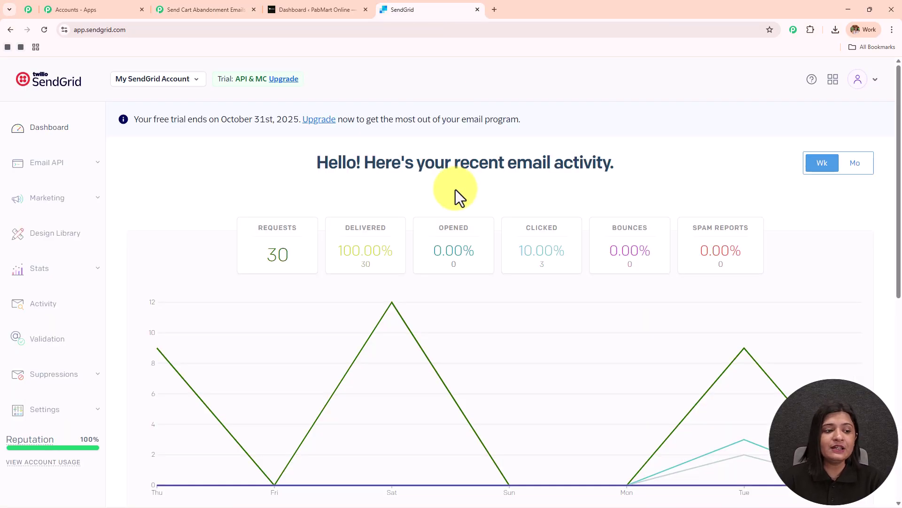
pyautogui.click(67, 208)
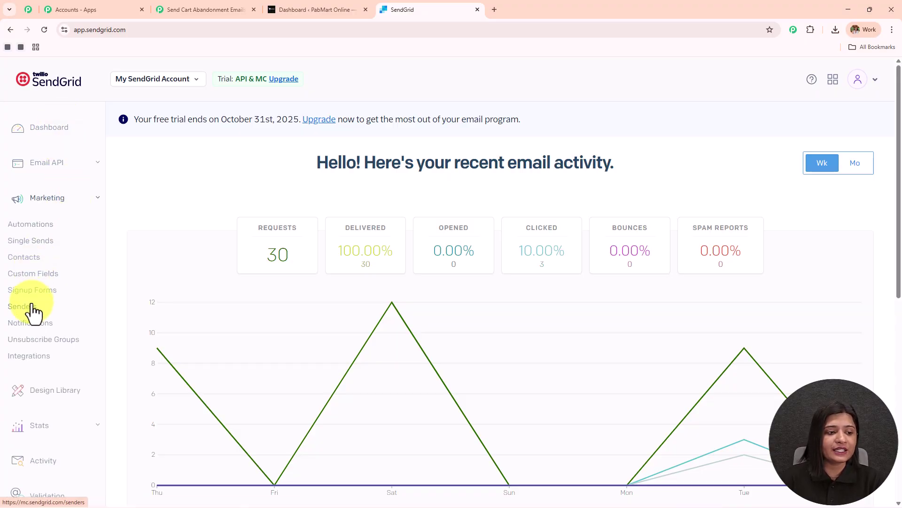
pyautogui.click(29, 306)
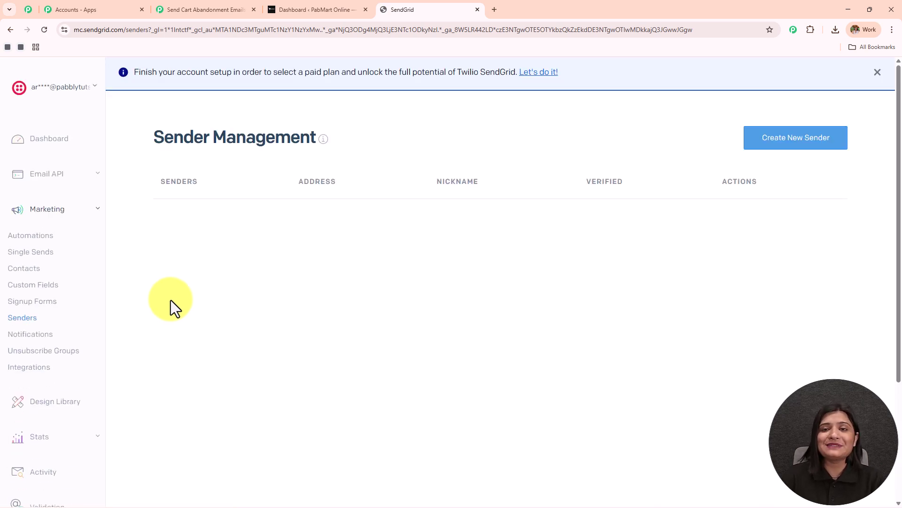
pyautogui.moveTo(198, 224); pyautogui.dragTo(322, 230)
# Step: Set the SendGrid email's From Name to 'Pabbly'
pyautogui.click(197, 9)
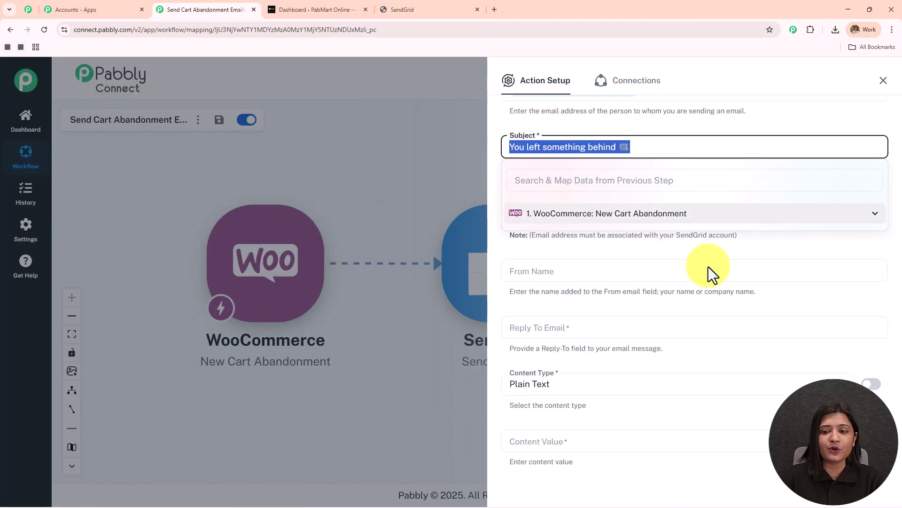
pyautogui.scroll(-2, 663, 305)
pyautogui.click(601, 173)
pyautogui.write('Pa')
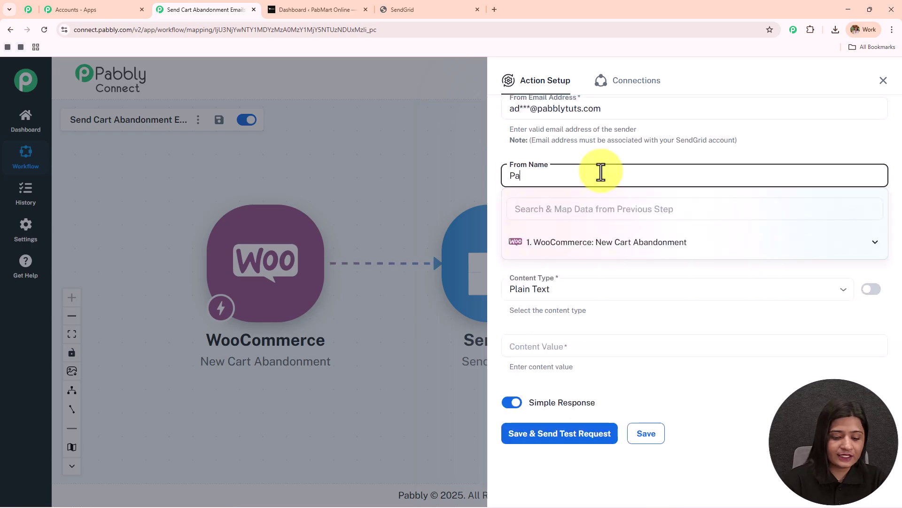
pyautogui.write('bbly')
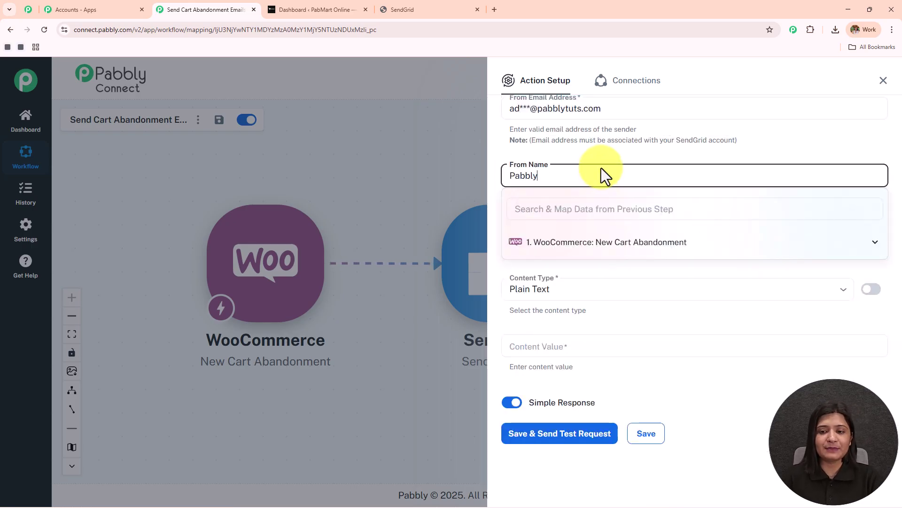
# Step: Map the trigger's customer email field into Reply To Email
pyautogui.click(545, 230)
pyautogui.click(544, 231)
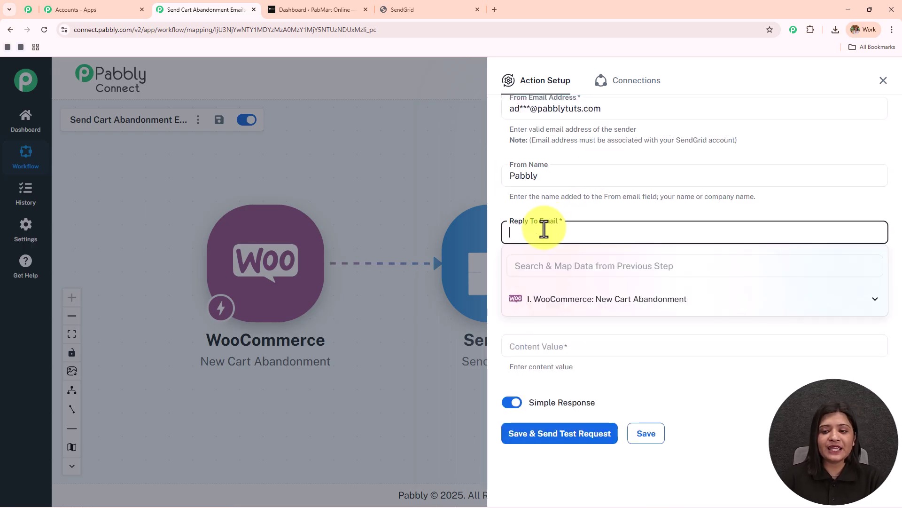
pyautogui.click(577, 267)
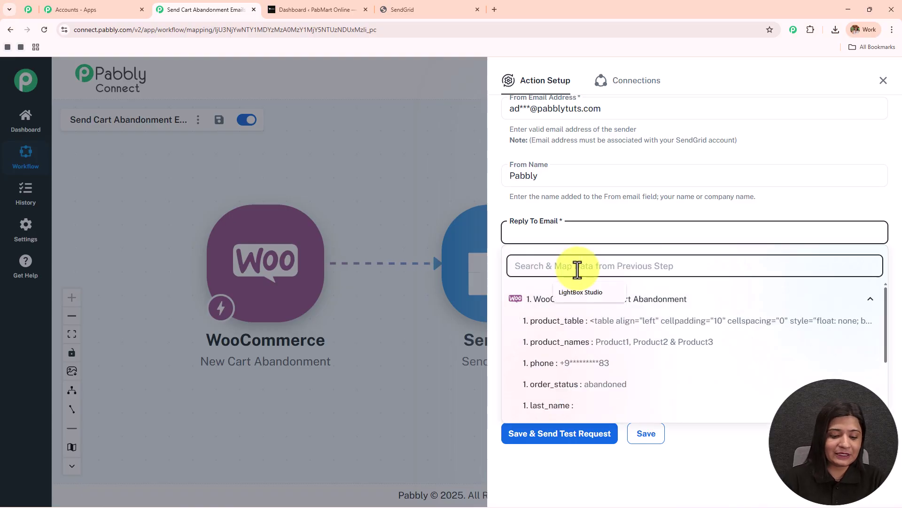
pyautogui.write('email')
pyautogui.click(595, 319)
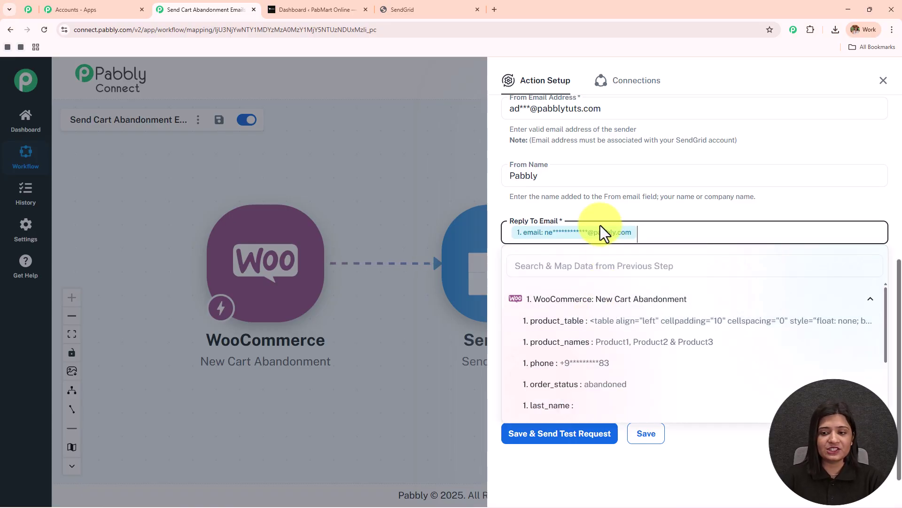
pyautogui.click(598, 212)
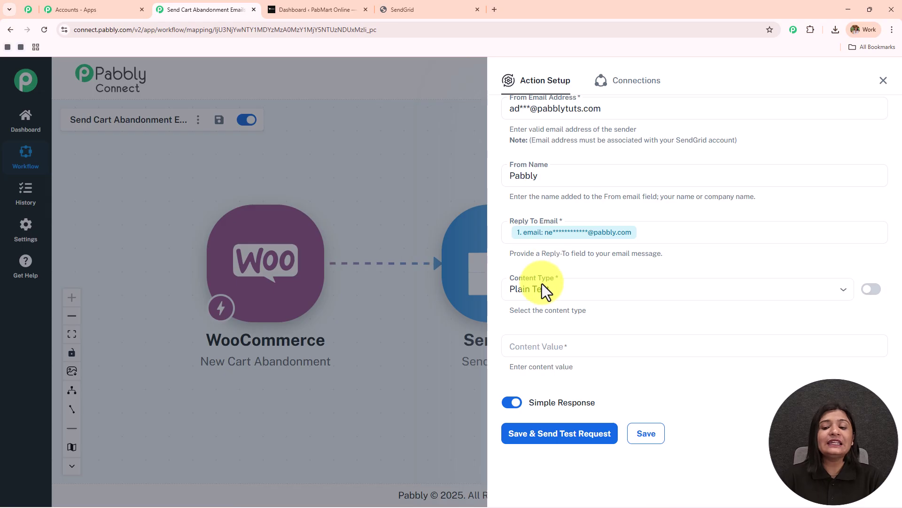
# Step: Choose Plain Text as the email's Content Type
pyautogui.click(597, 288)
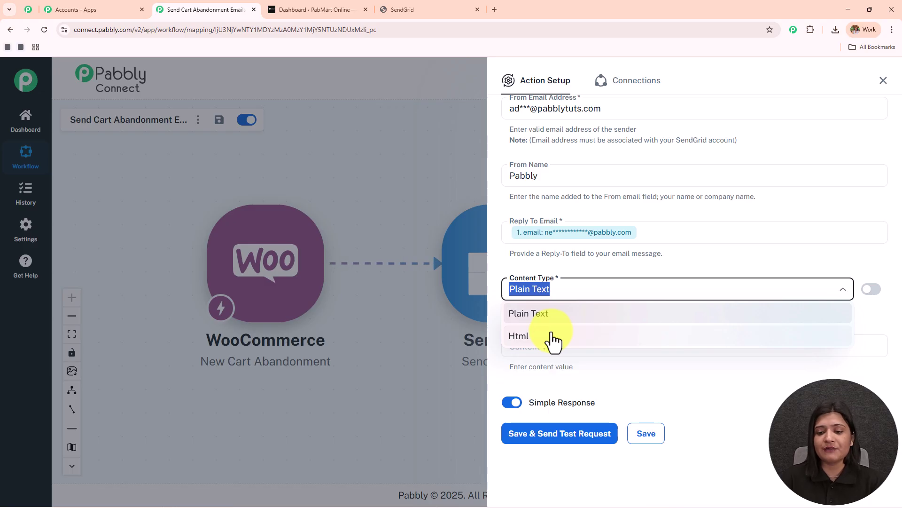
pyautogui.click(556, 315)
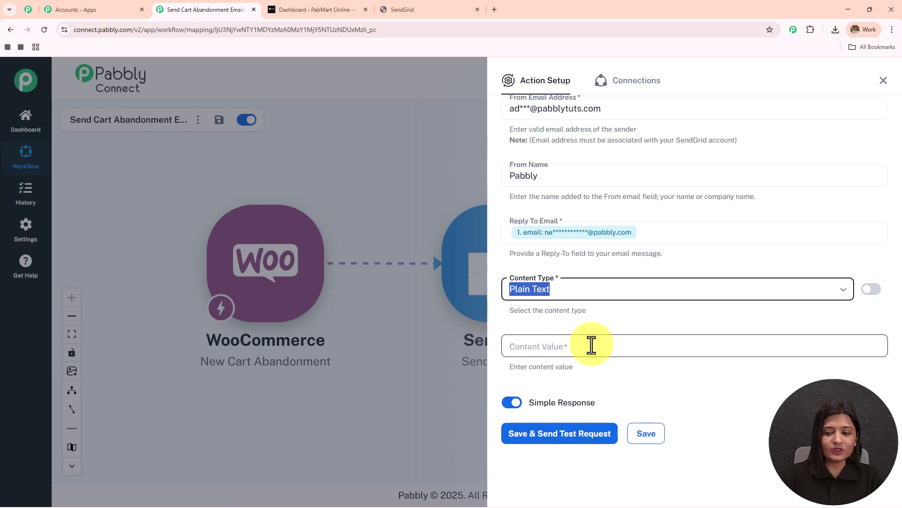
pyautogui.click(591, 345)
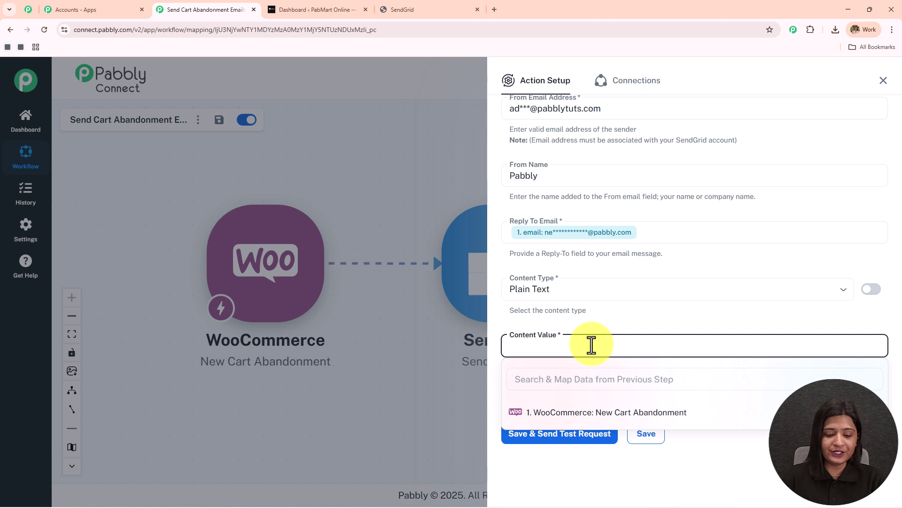
# Step: Paste the cart-abandonment message into Content Value and insert checkout_url after 'Return to your cart here:'
pyautogui.write('Hi ,  We noticed you added some items to your cart but didn’t complete your order. Don’t worry — your cart is still waiting for you!  👉 Return to your cart here:  As a little thank you, use code SAVE10 at checkout to get 10% off your order (valid for the next 24 hours). Hurry before your items sell out!  Best, Pabbly Team')
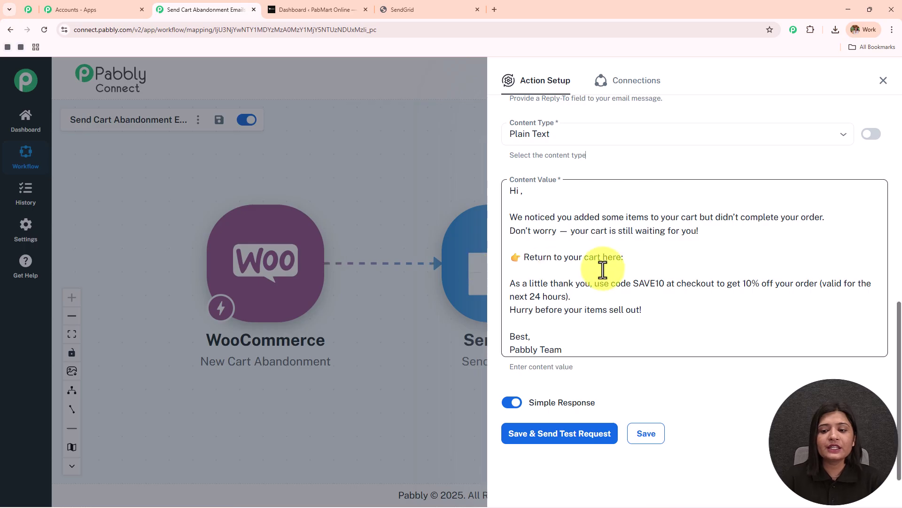
pyautogui.click(637, 258)
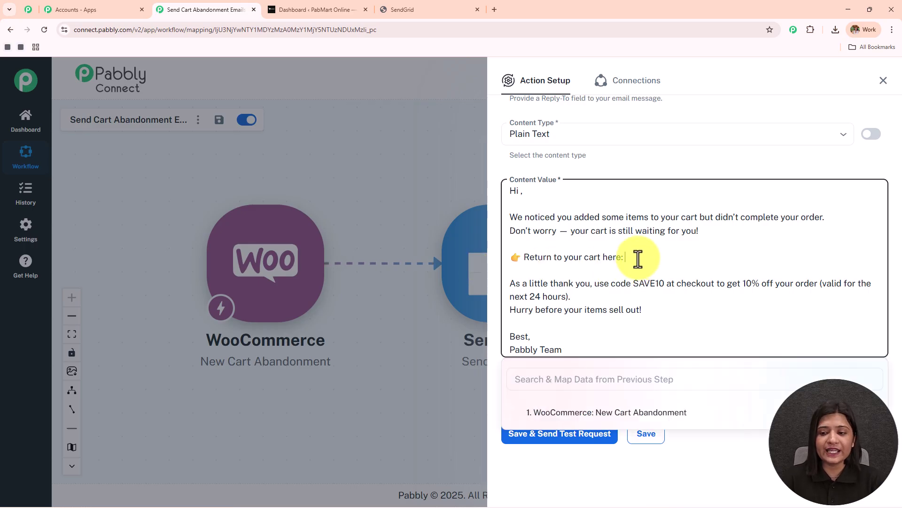
pyautogui.click(636, 414)
pyautogui.click(631, 383)
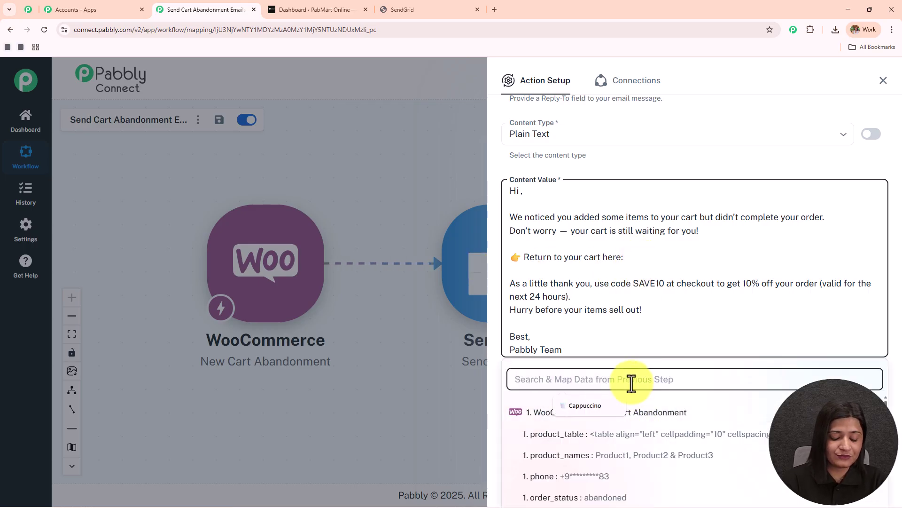
pyautogui.write('chec')
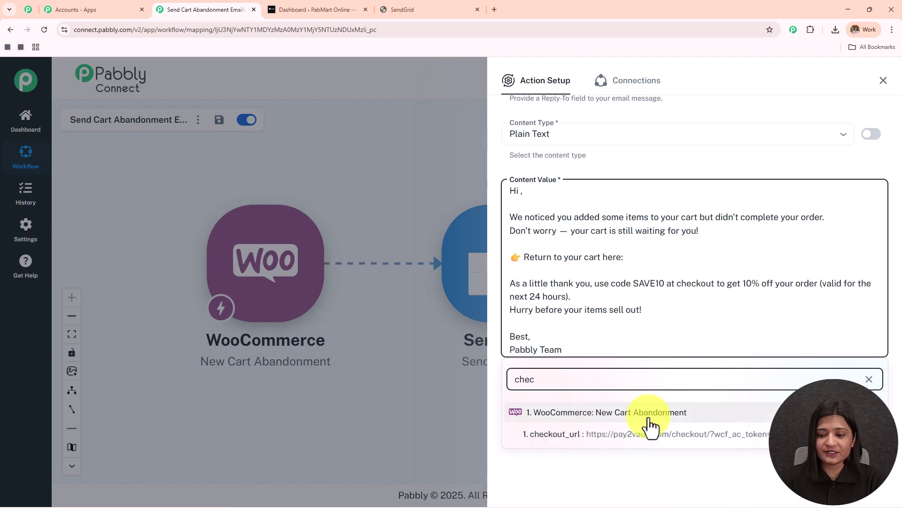
pyautogui.click(653, 433)
pyautogui.click(641, 147)
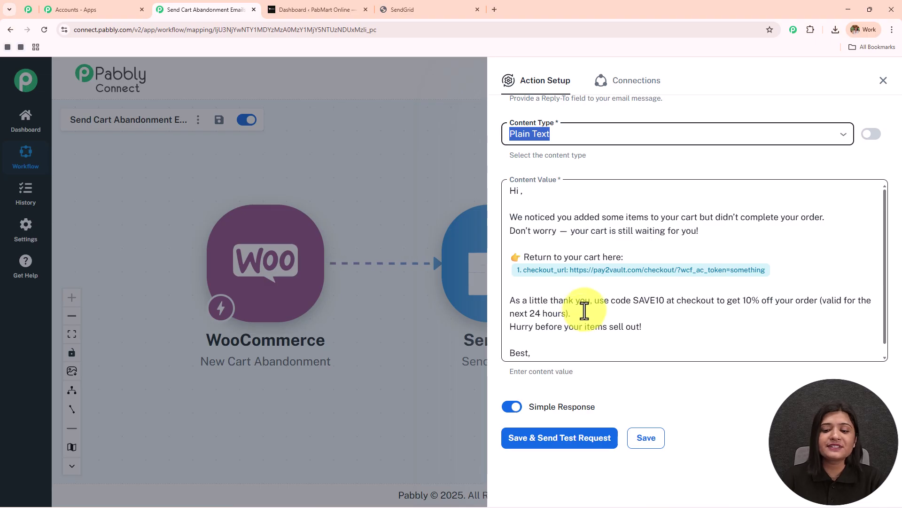
pyautogui.scroll(-1, 584, 311)
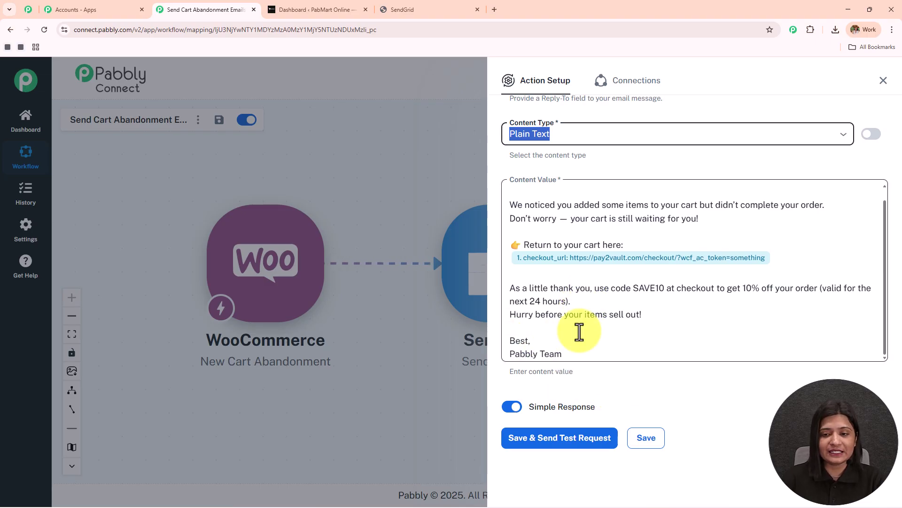
pyautogui.scroll(1, 531, 226)
# Step: Edit the body's greeting right after 'Hi' so it reads 'Hi Demo'
pyautogui.click(522, 195)
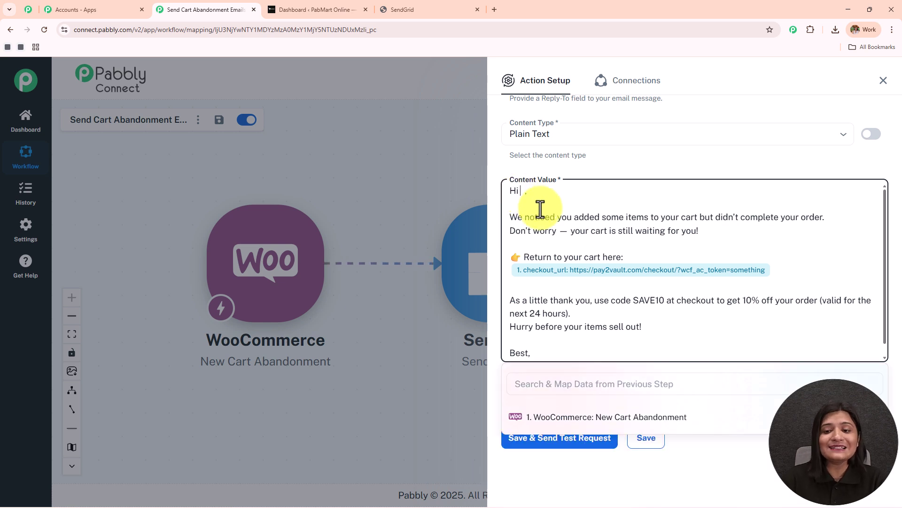
pyautogui.click(578, 420)
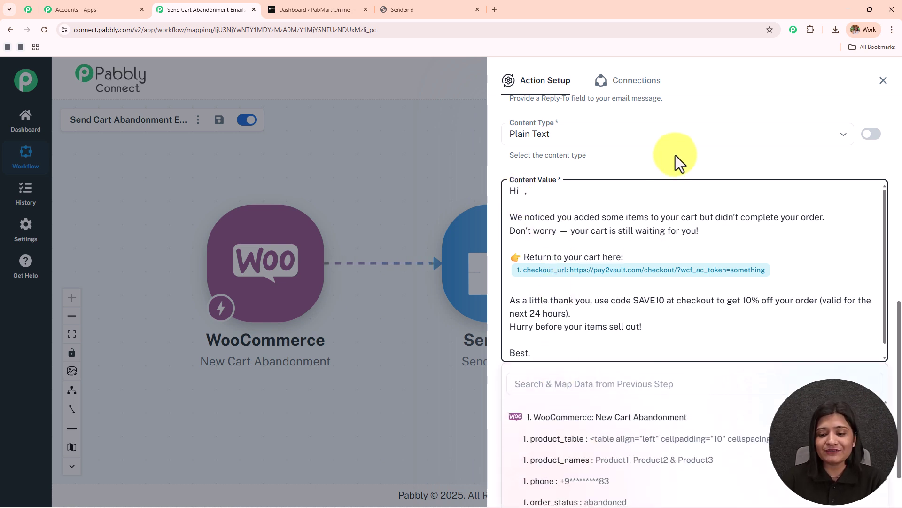
pyautogui.scroll(-2, 602, 423)
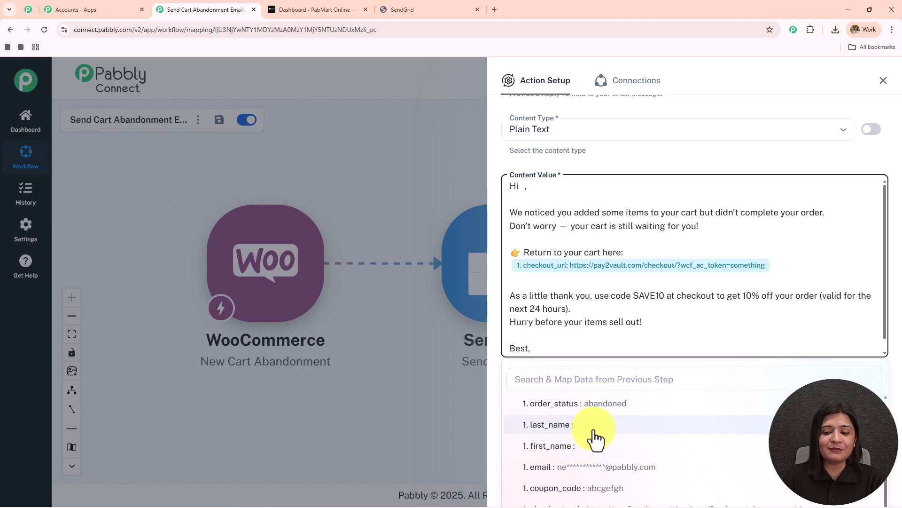
pyautogui.click(591, 167)
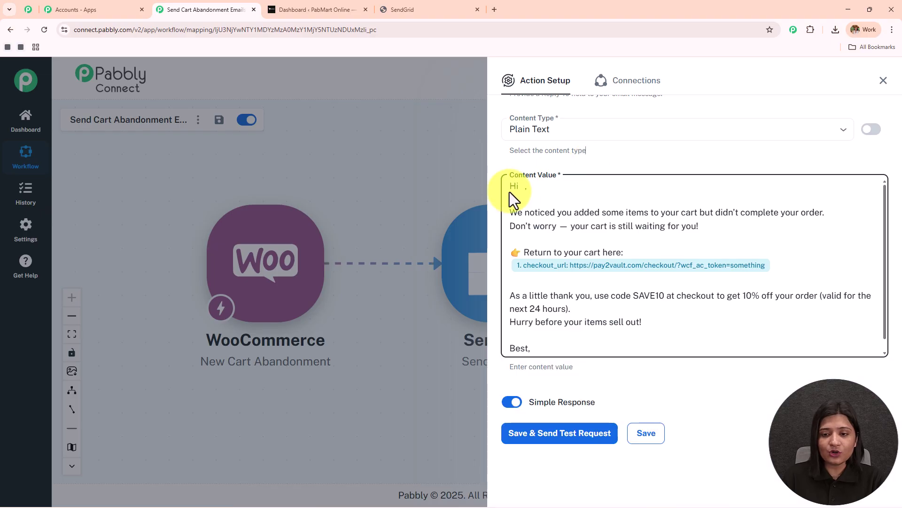
pyautogui.click(521, 186)
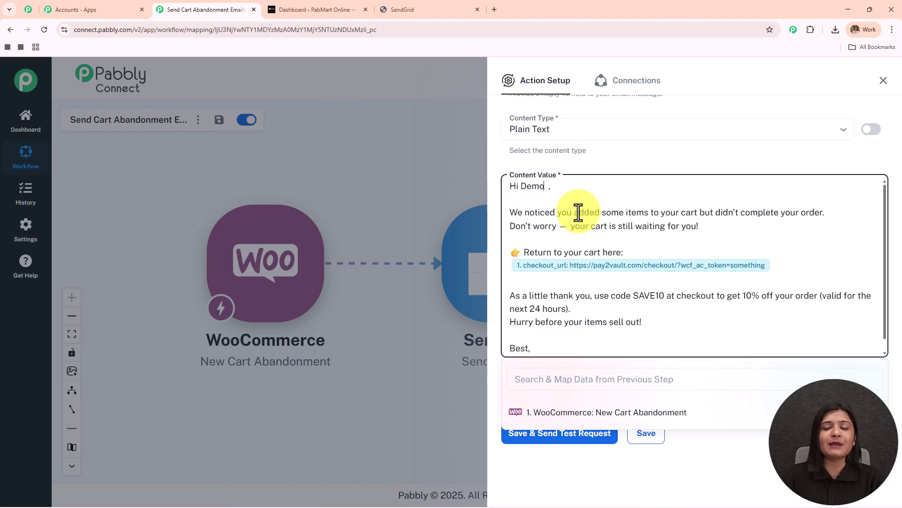
pyautogui.click(596, 161)
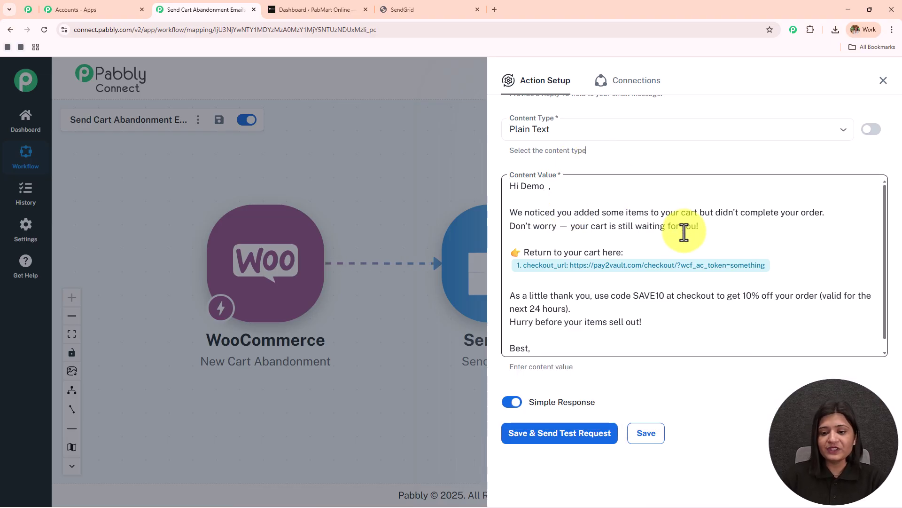
pyautogui.scroll(-1, 658, 263)
pyautogui.scroll(1, 658, 262)
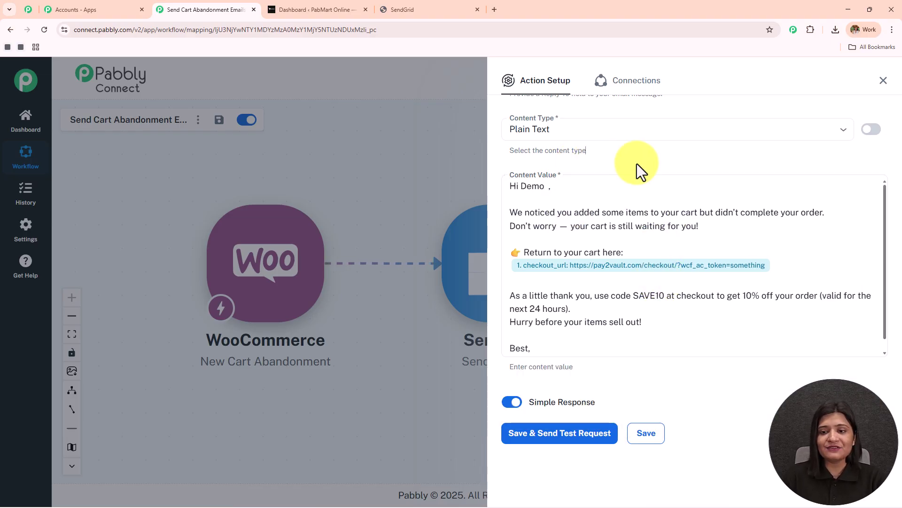
pyautogui.scroll(4, 637, 164)
pyautogui.scroll(4, 636, 164)
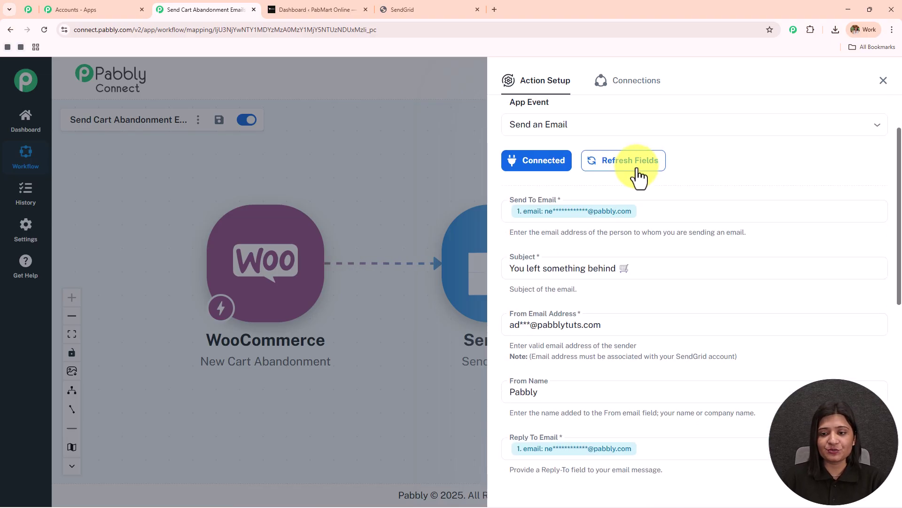
# Step: Remove the mapped Send To Email recipient and send a test request, getting status 202
pyautogui.click(647, 219)
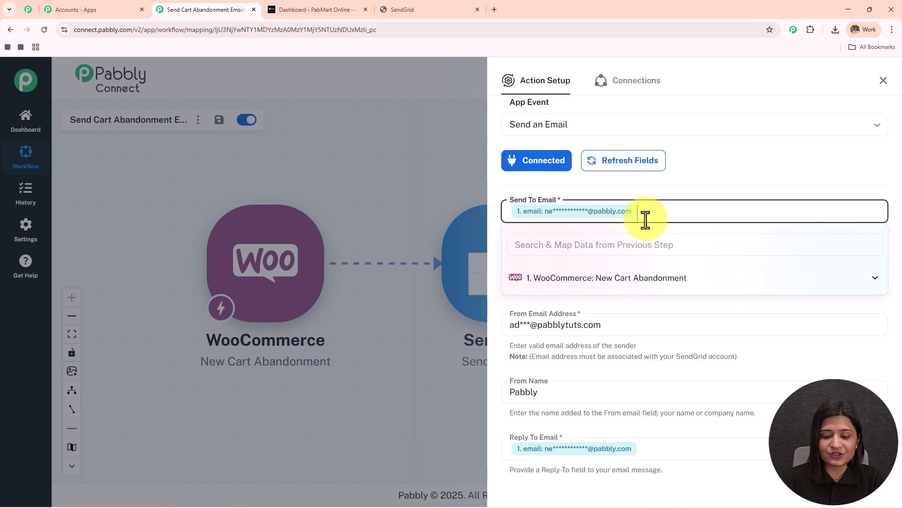
pyautogui.press('BackSpace')
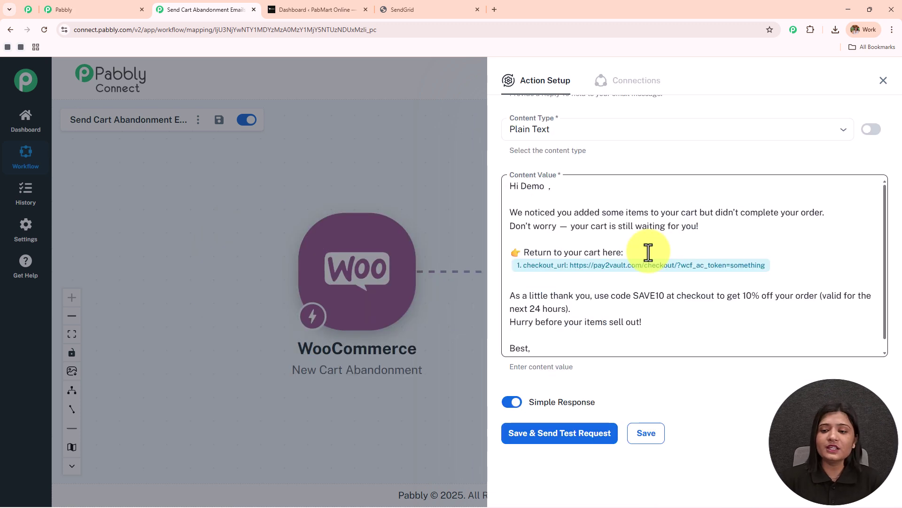
pyautogui.click(580, 437)
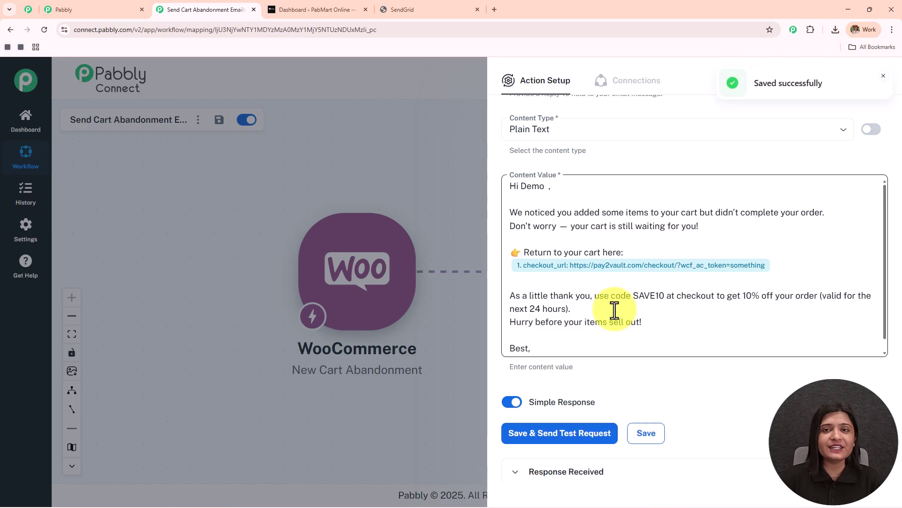
pyautogui.scroll(-1, 601, 288)
pyautogui.scroll(-3, 692, 374)
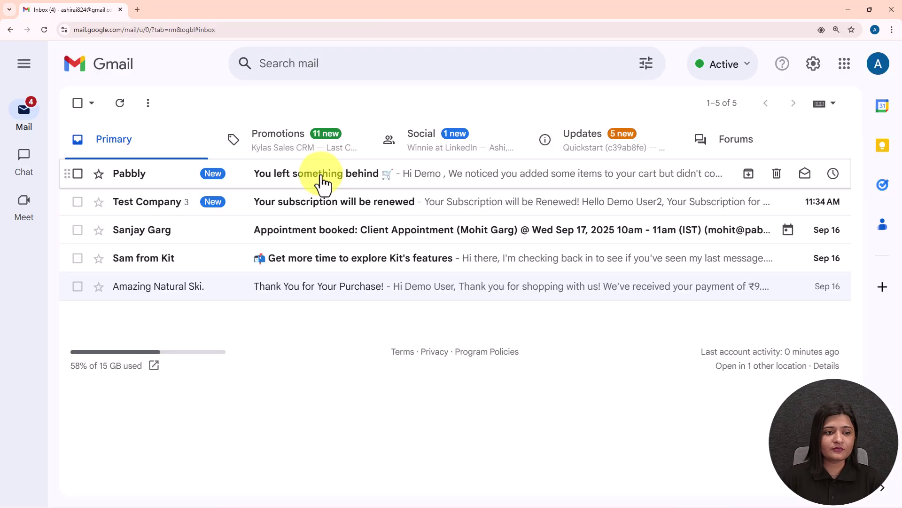
pyautogui.click(316, 178)
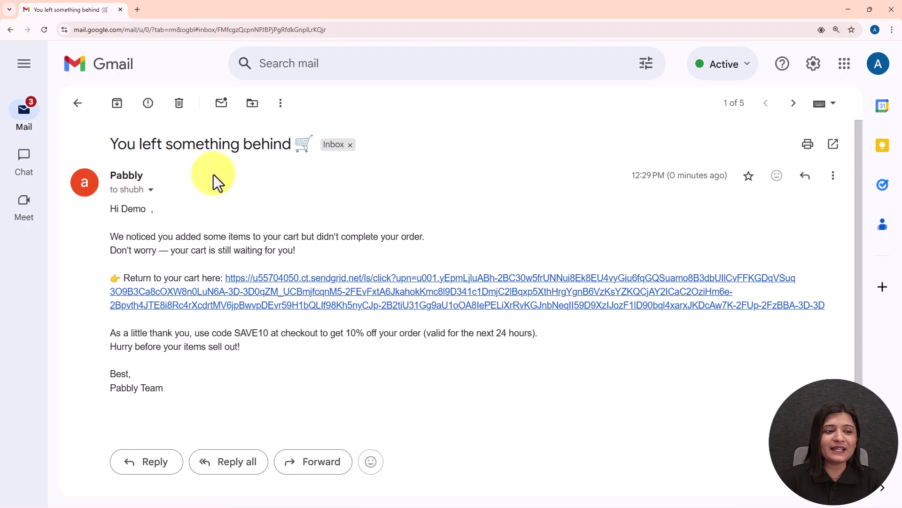
# Step: Follow the email's return-to-cart link to the PabMart Online cart page, then select the email text in Gmail
pyautogui.moveTo(141, 193)
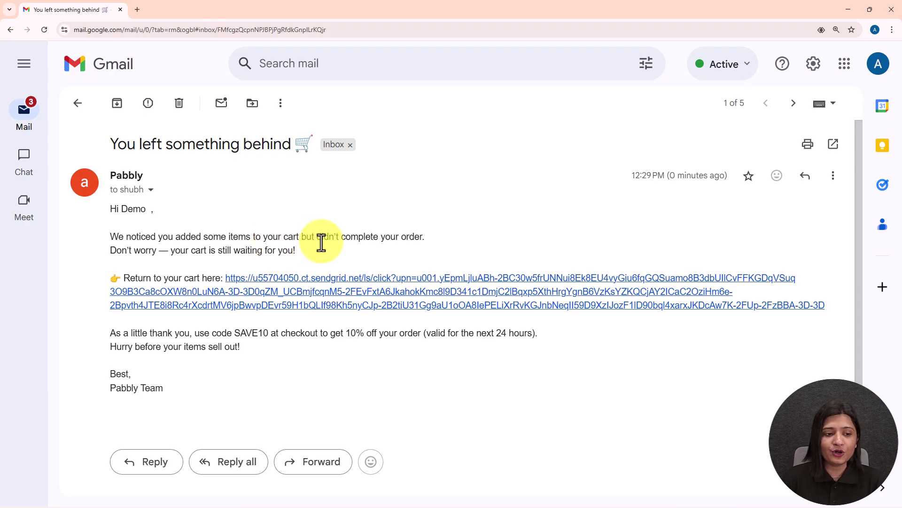
pyautogui.click(323, 291)
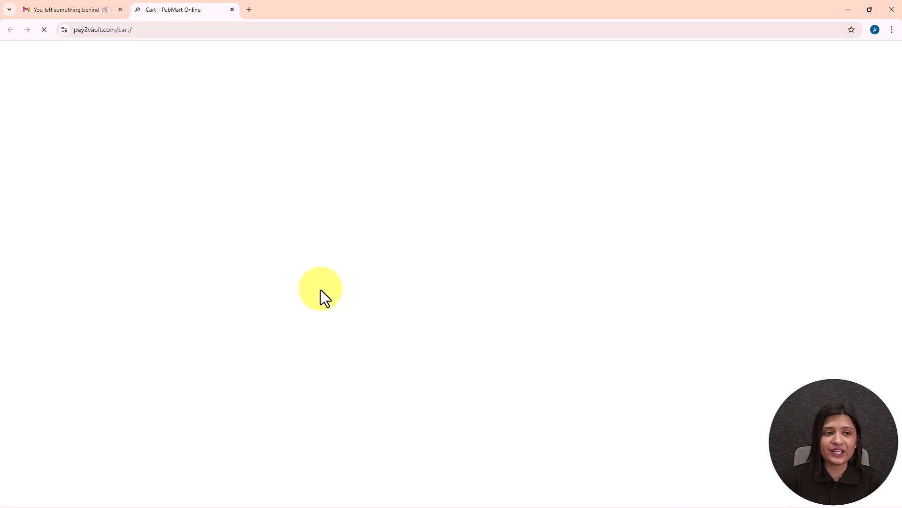
pyautogui.click(60, 9)
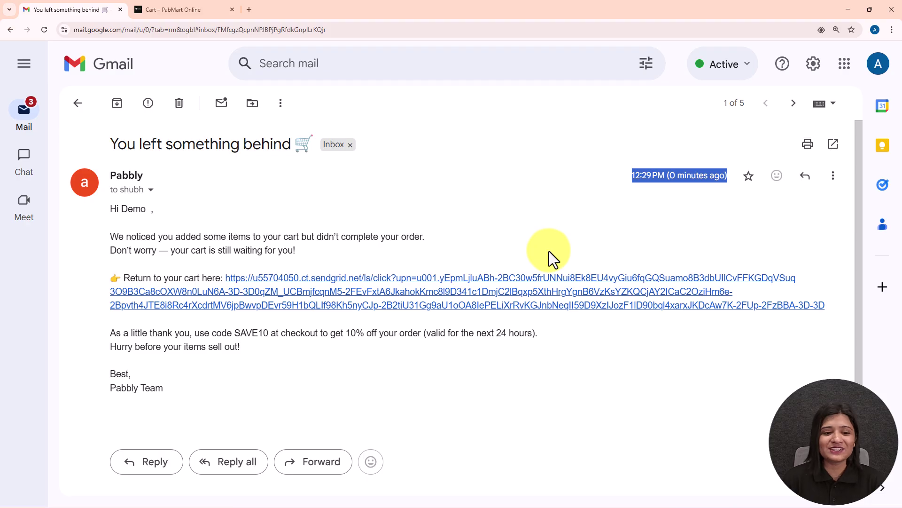
pyautogui.moveTo(148, 411)
pyautogui.mouseDown()
pyautogui.moveTo(95, 291)
pyautogui.moveTo(79, 204)
pyautogui.mouseUp()
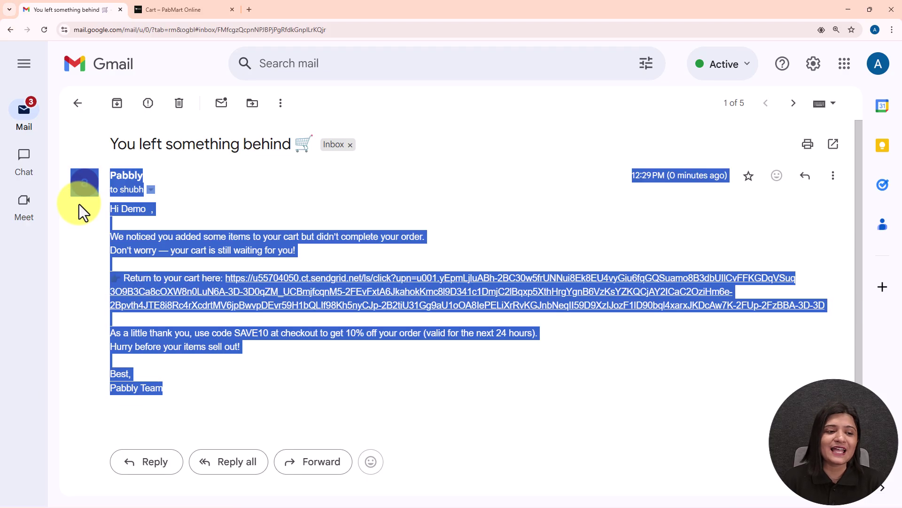